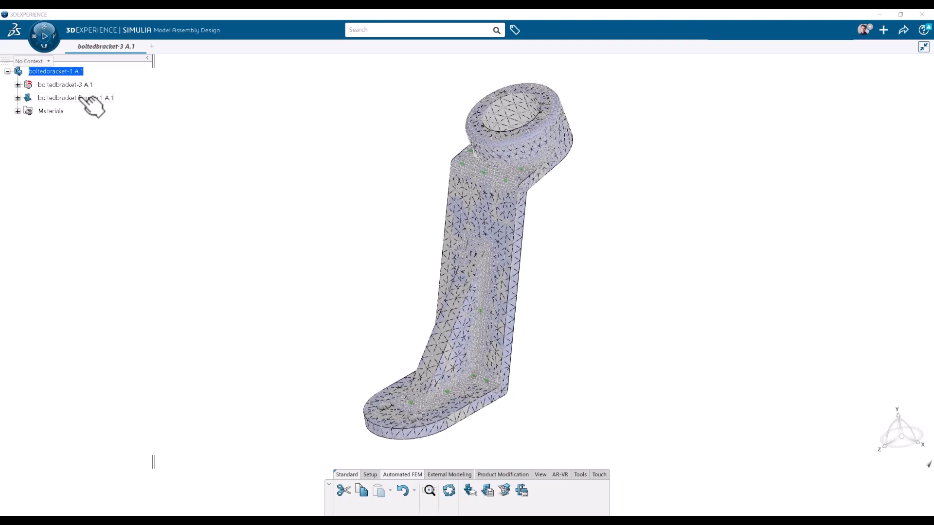
Expand the boltedbracket femrep 1 finite element model to examine its mesh under Nodes and Elements and its Properties.
click(18, 98)
click(27, 111)
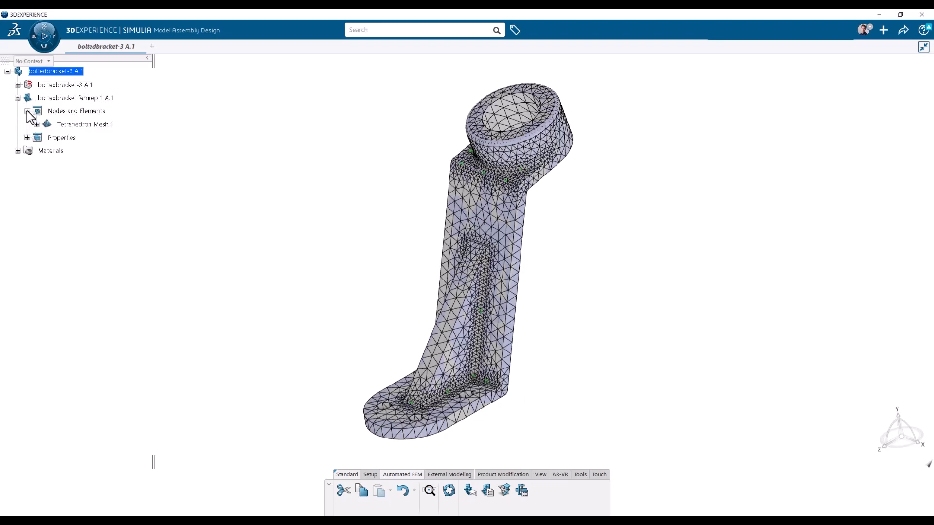
click(27, 138)
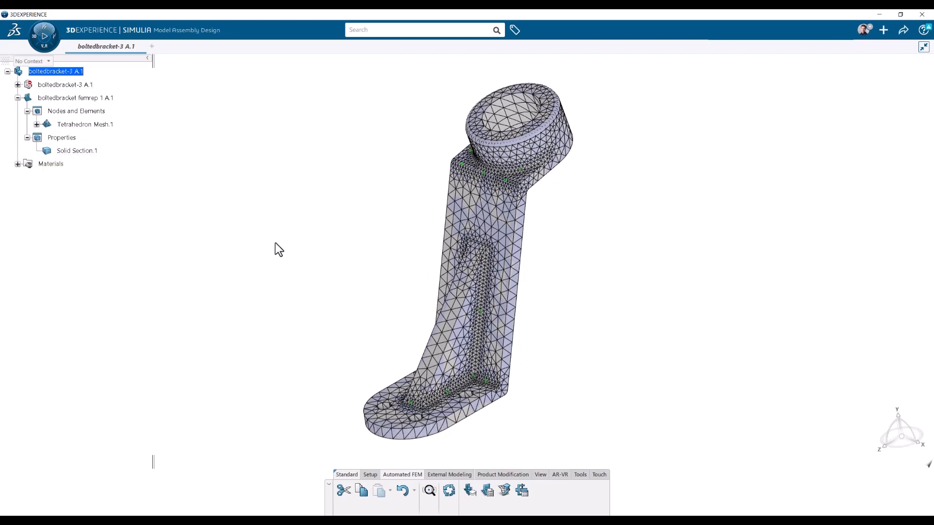
Select the root product boltedbracket-3, search the apps for "scenario", and switch to the Linear Structural Scenario Creation app.
click(74, 73)
click(44, 47)
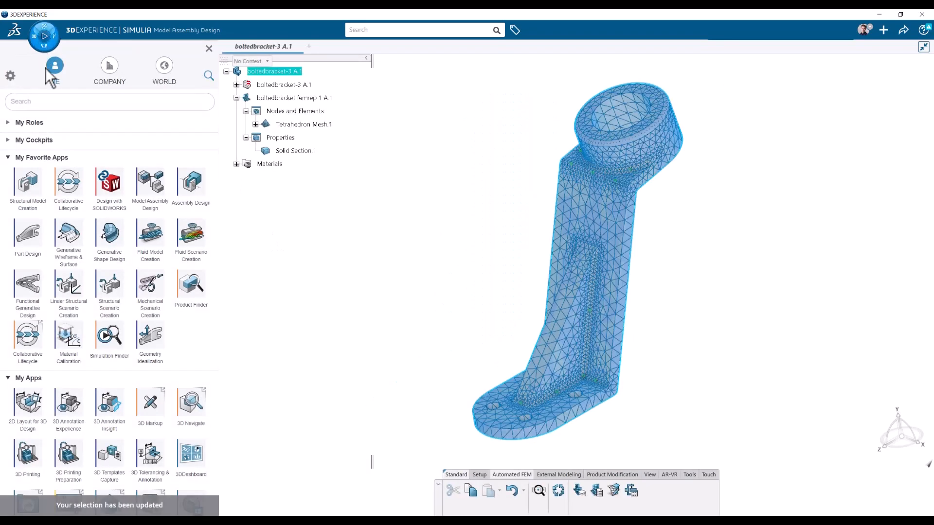
text(sc)
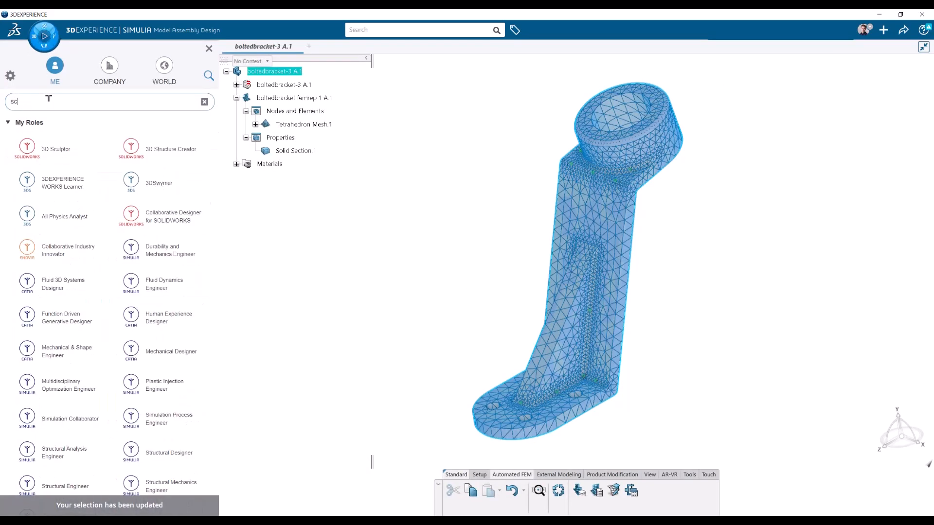
text(enario)
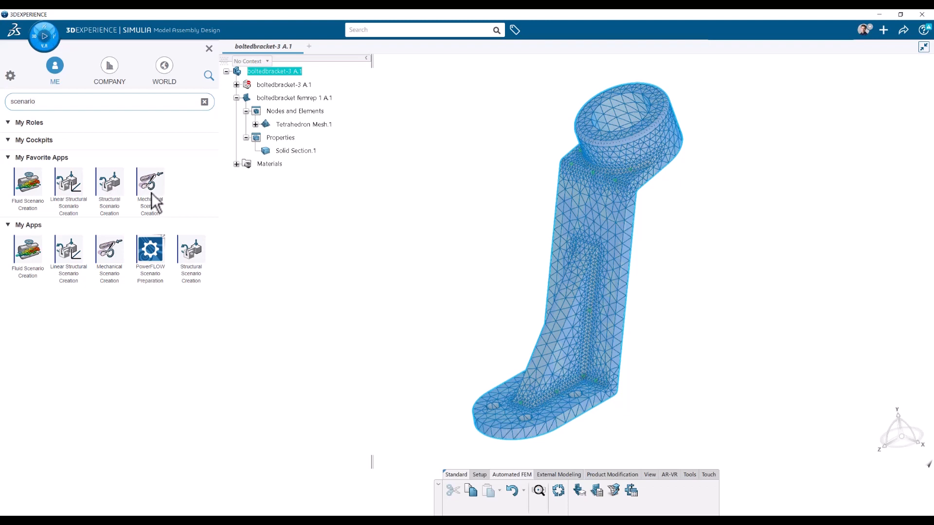
click(67, 190)
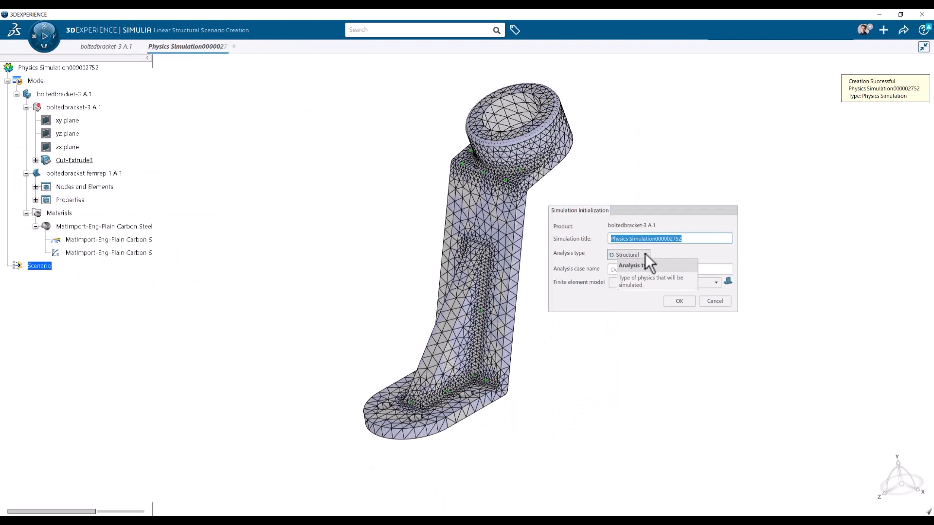
Initialize a Structural simulation titled "boltedbracket sim1" using the finite element model boltedbracket femrep 1 A.1.
click(646, 254)
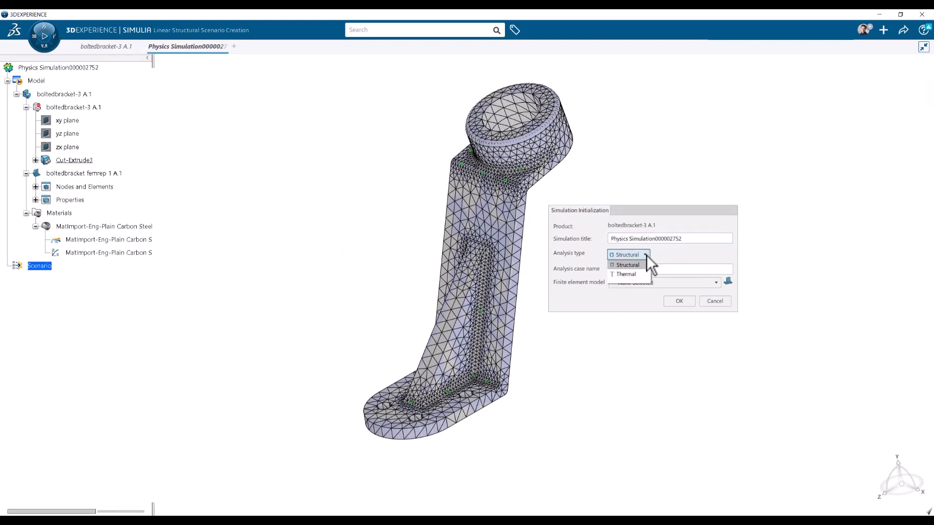
click(629, 265)
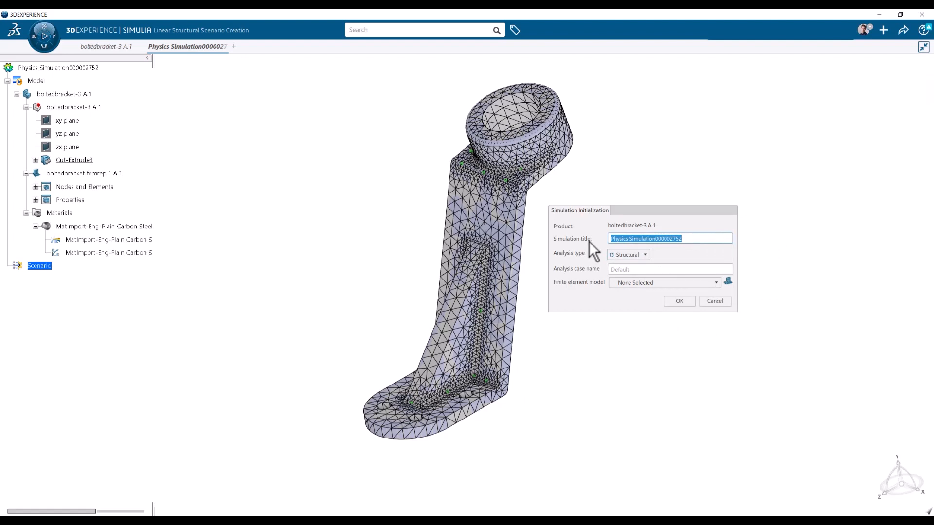
text(boltedbracket sim1)
click(636, 270)
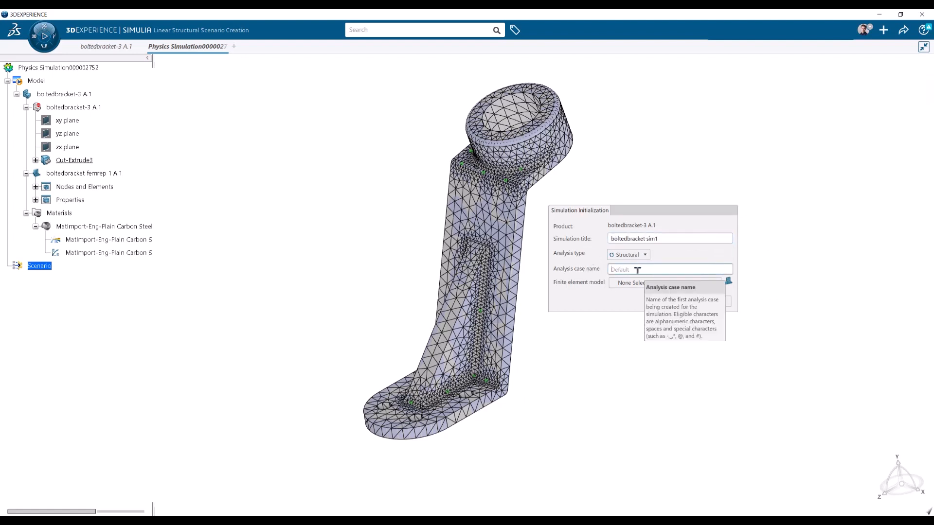
click(616, 282)
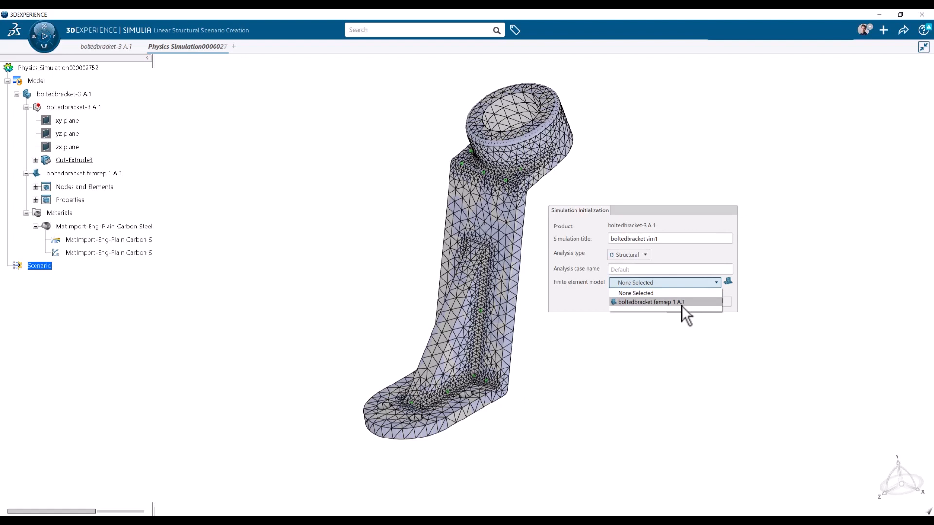
click(635, 302)
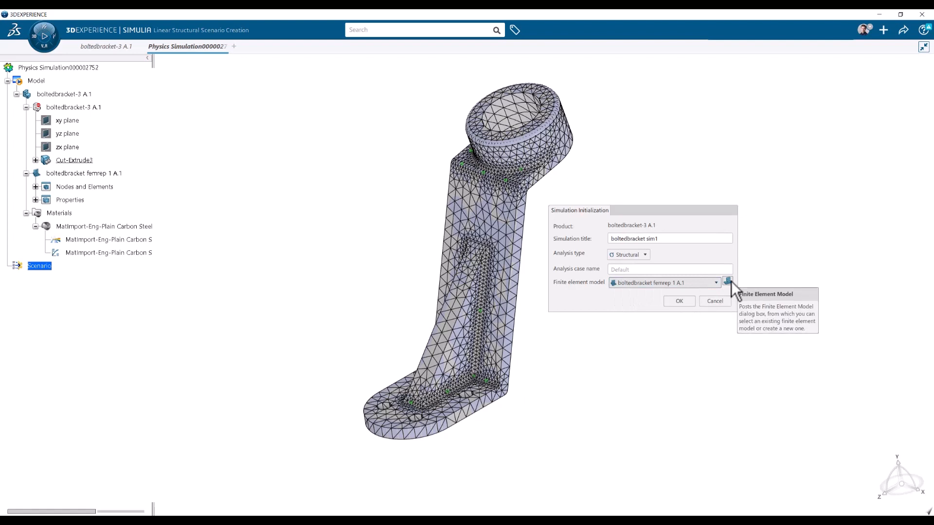
click(681, 302)
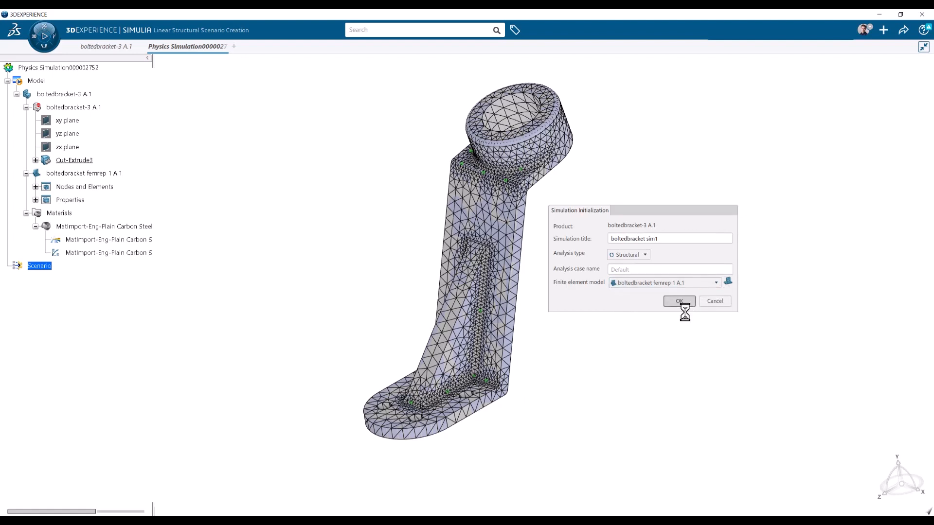
Collapse the simulation's Model branch and expand the Scenario branch to examine its analysis case.
click(49, 68)
click(7, 81)
click(7, 94)
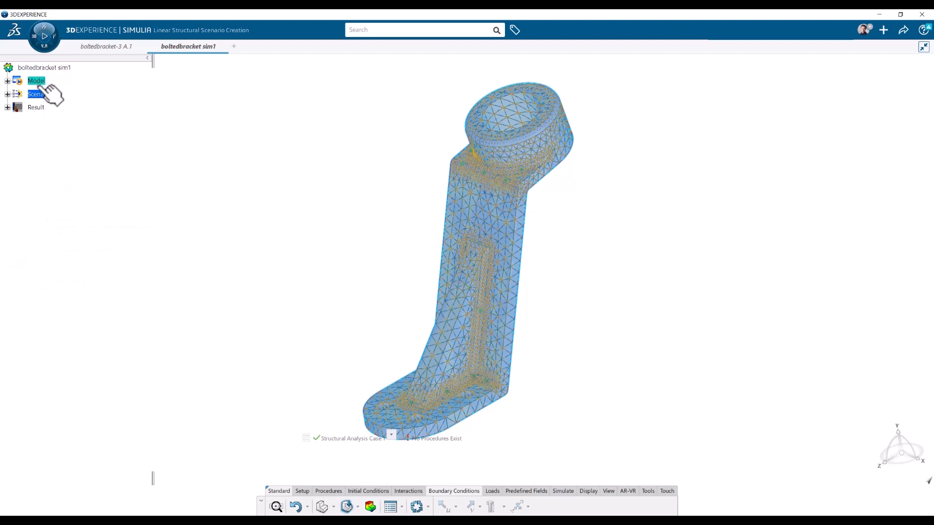
click(7, 94)
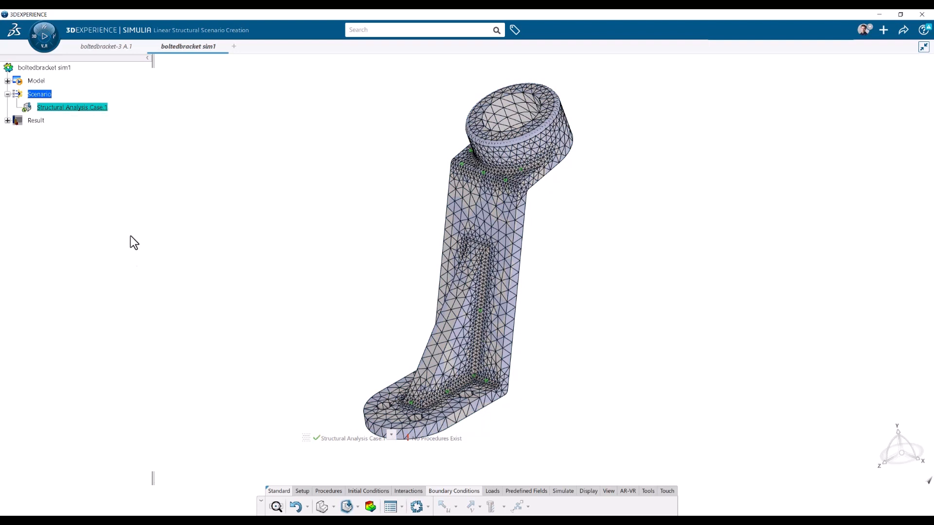
Move the analysis case and procedure selector clear of the bracket and display the Assistant beside the model.
drag(308, 438, 224, 453)
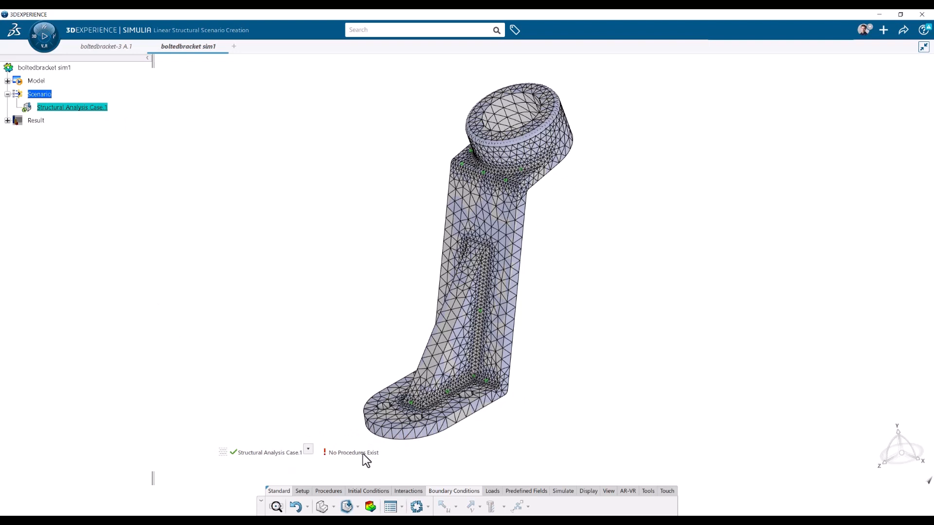
right_click(656, 212)
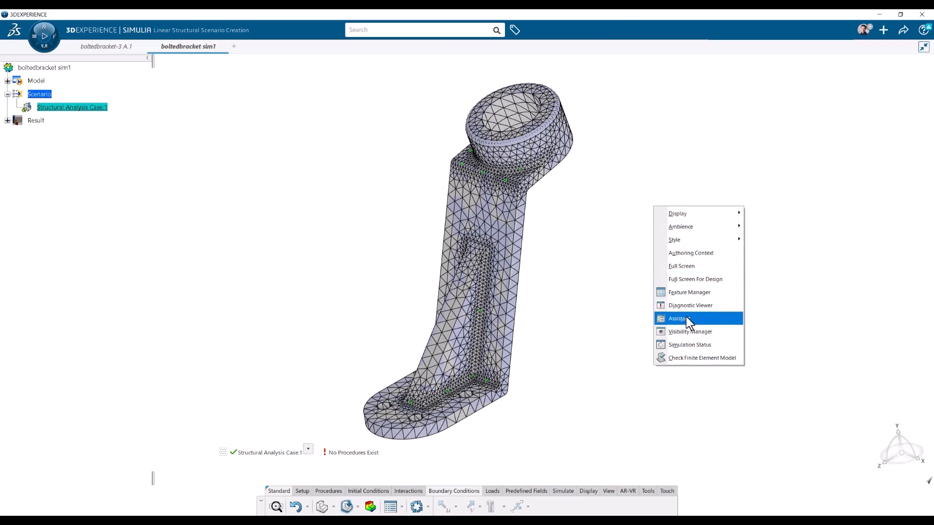
click(701, 319)
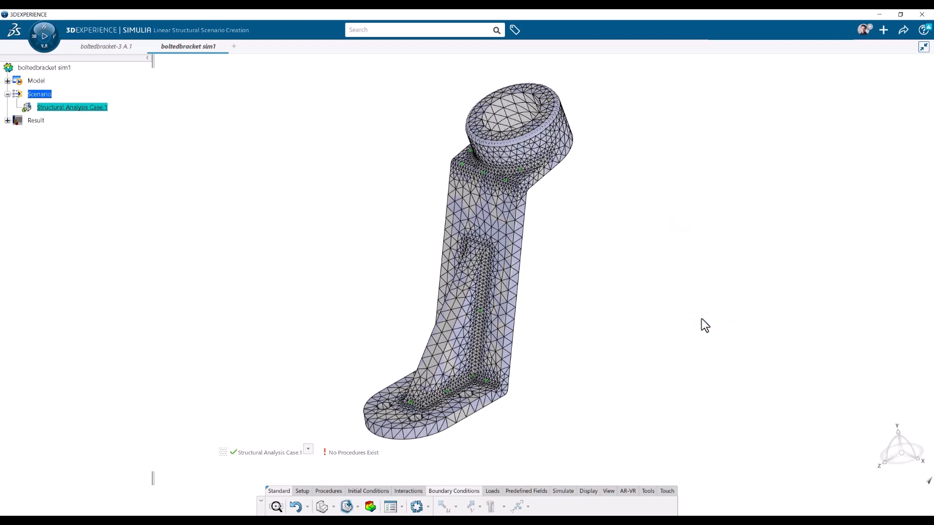
drag(742, 86, 763, 83)
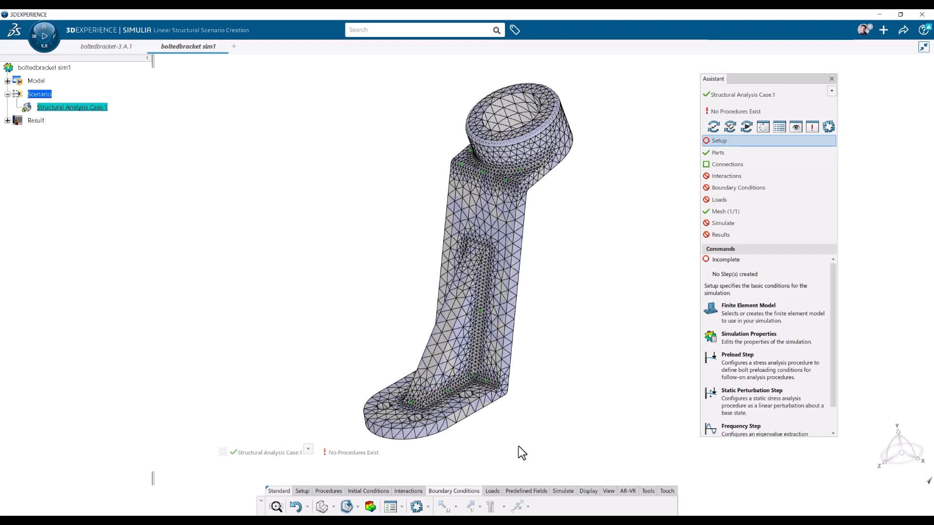
Create a Static Perturbation Step with the default name and expand it in the analysis case to show its outputs.
click(334, 491)
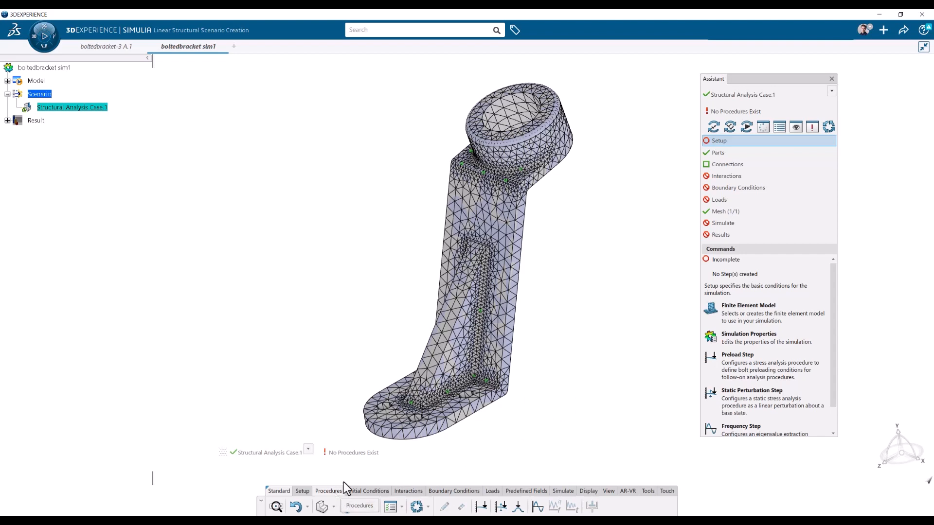
click(500, 507)
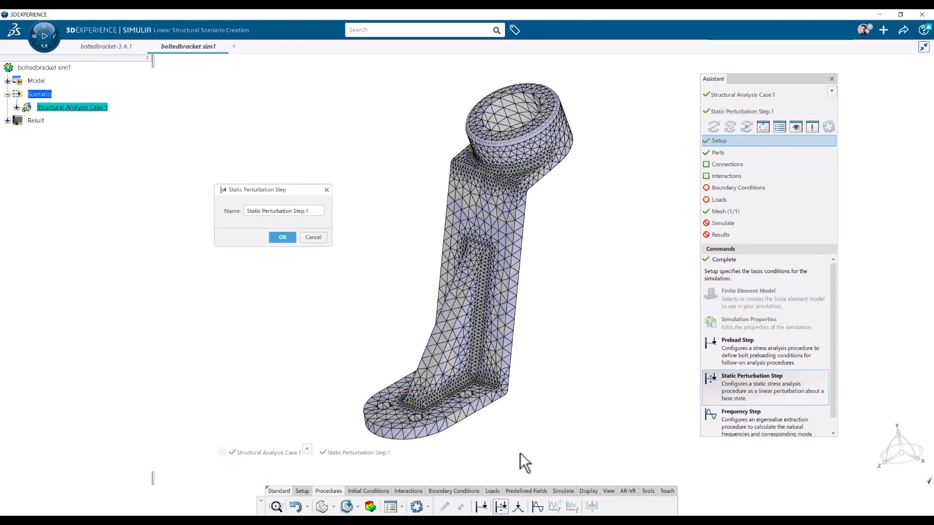
click(281, 238)
click(17, 107)
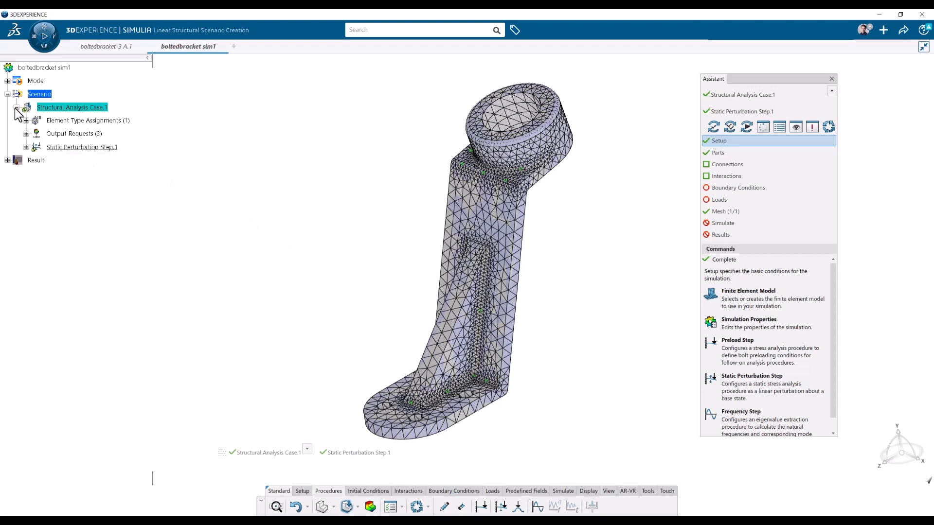
click(25, 147)
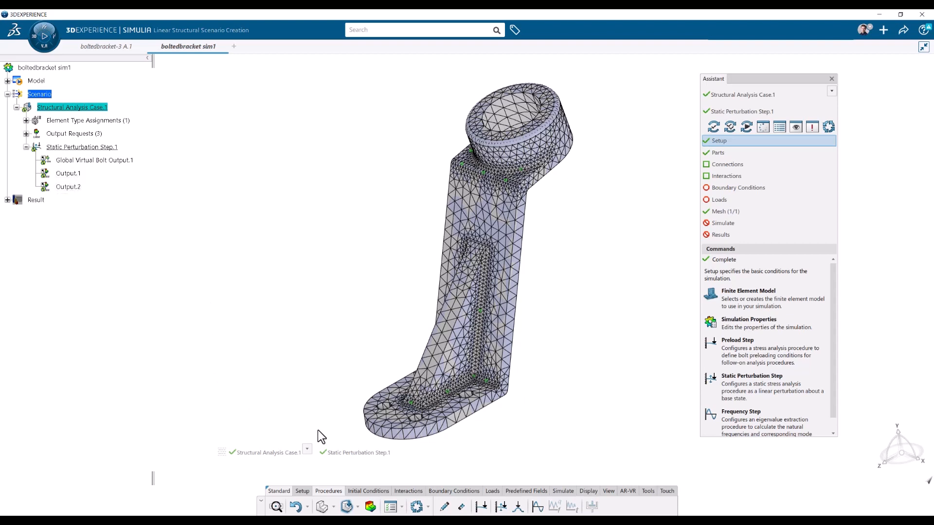
Start a Hinge boundary condition for the bolt holes in the bracket's base.
click(462, 492)
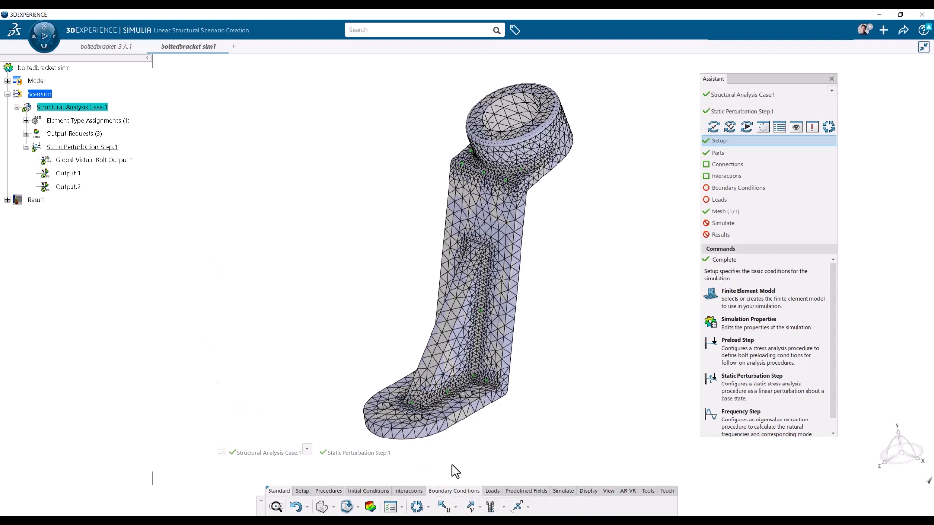
click(456, 509)
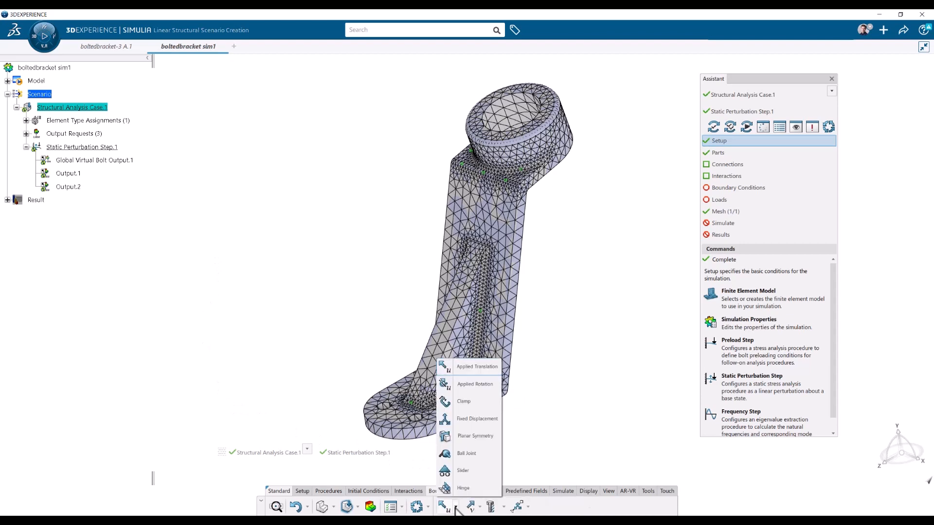
click(470, 487)
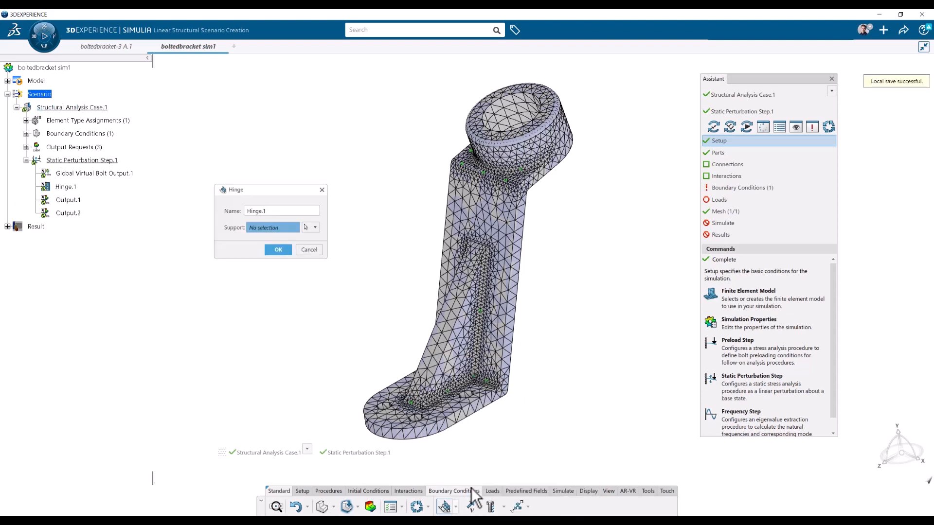
middle_drag(492, 447, 497, 488)
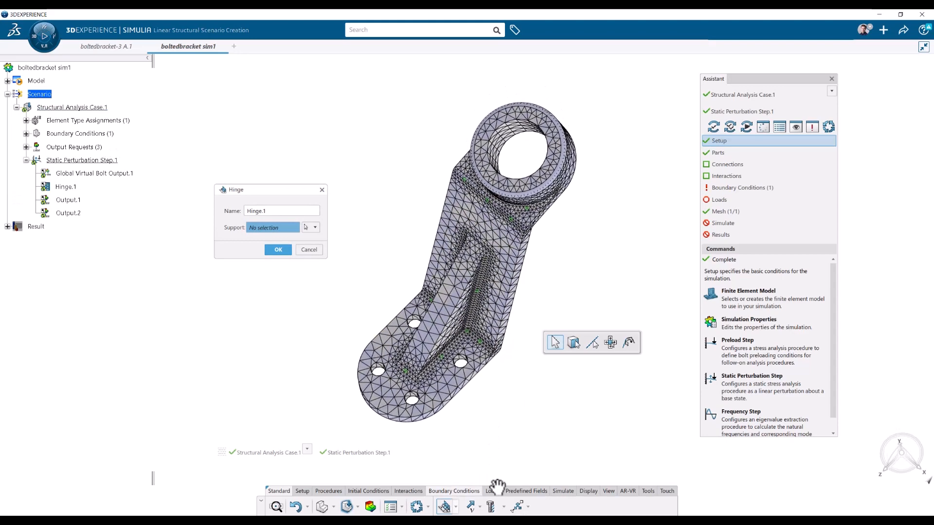
scroll(396, 436, up, 4)
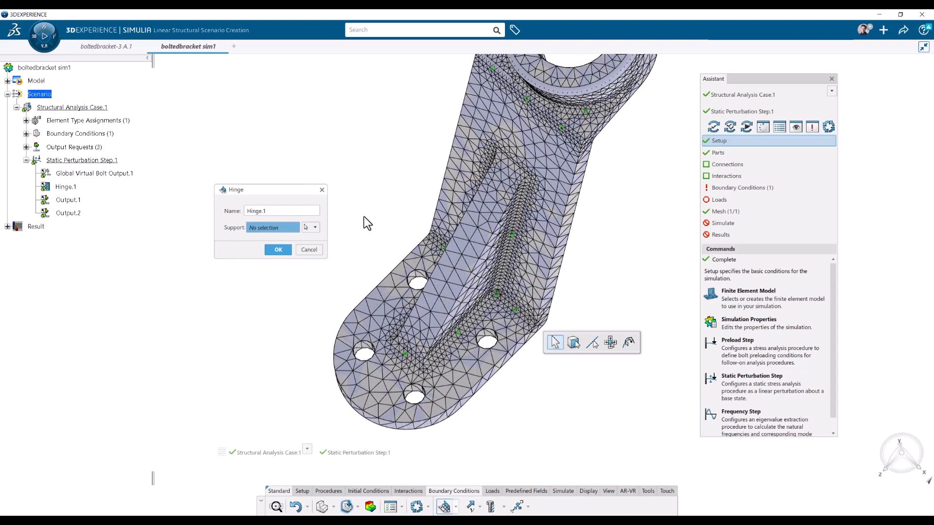
Display the Visibility Manager clear of the bracket and hide the FE Models so the part geometry can be selected.
right_click(345, 156)
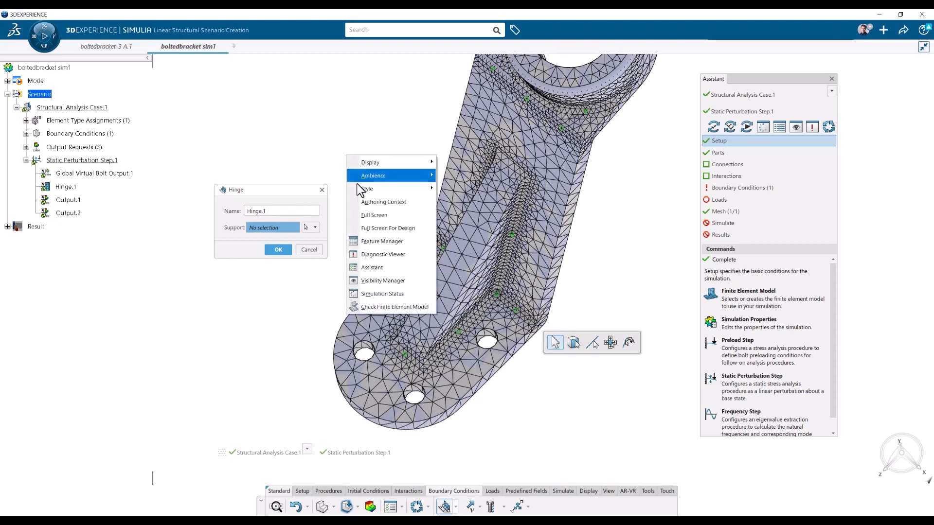
click(372, 281)
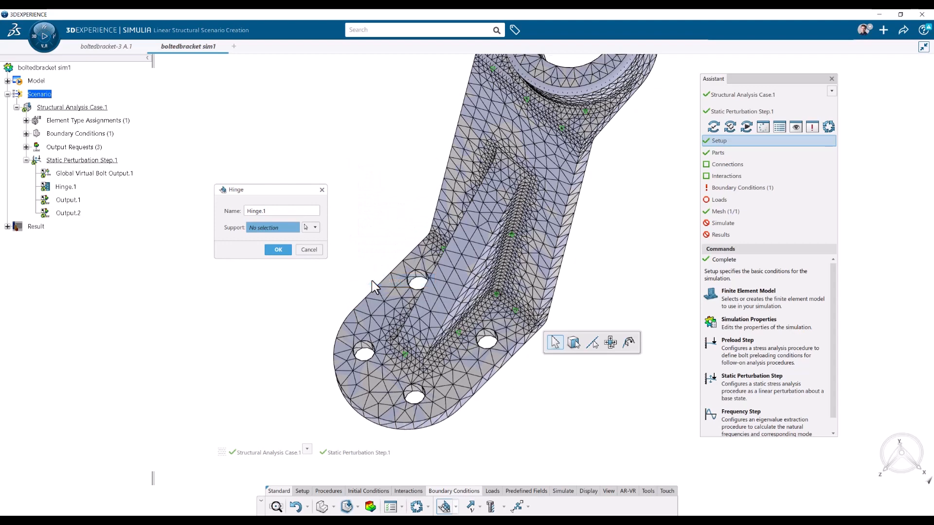
drag(753, 83, 790, 149)
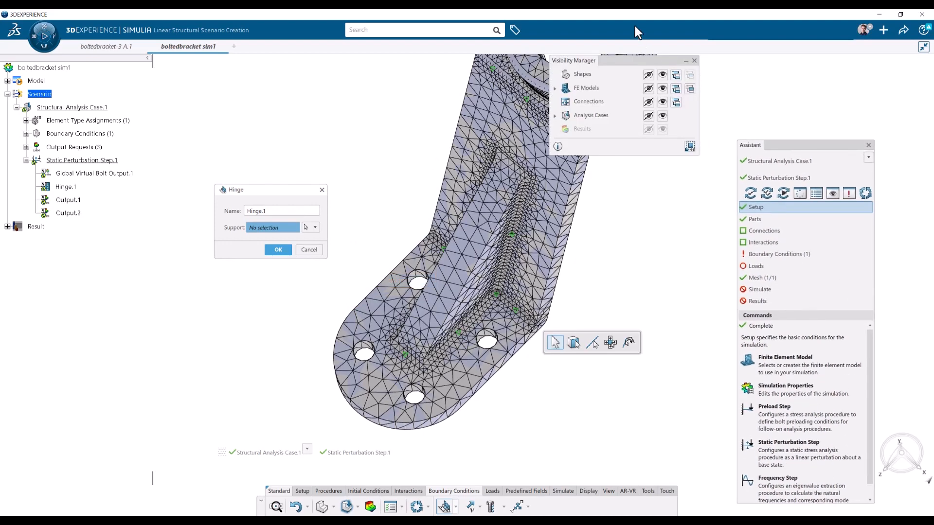
drag(629, 59, 823, 69)
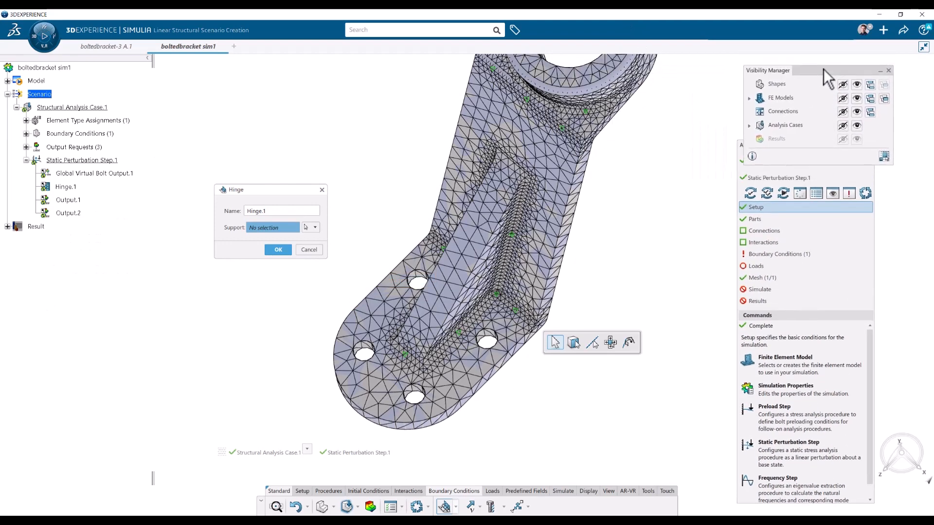
click(842, 98)
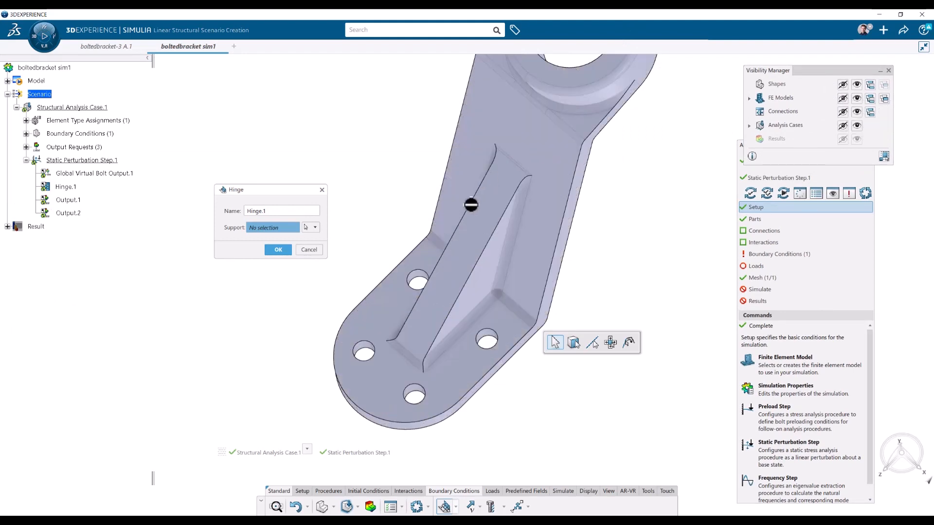
Apply a separate Hinge restraint with its default name to the cylindrical face of each of the four bolt holes in the base.
click(364, 354)
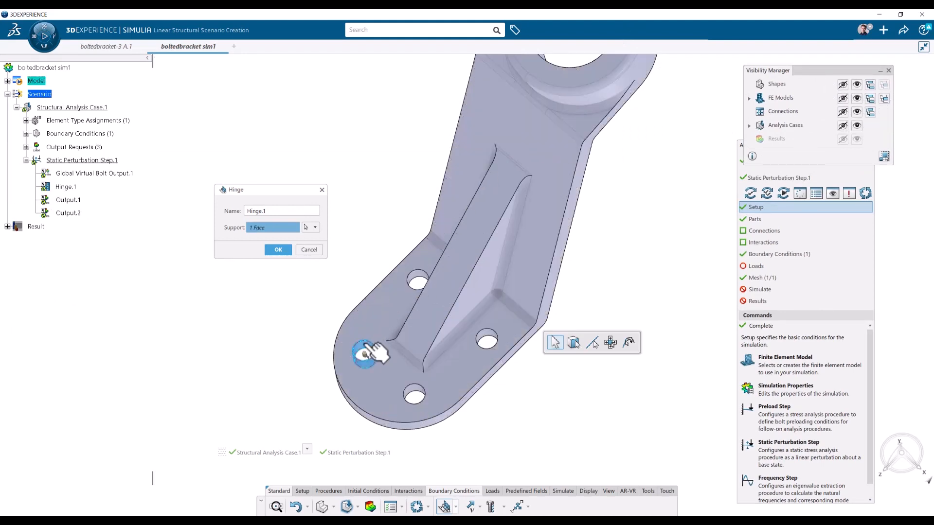
click(279, 252)
click(418, 284)
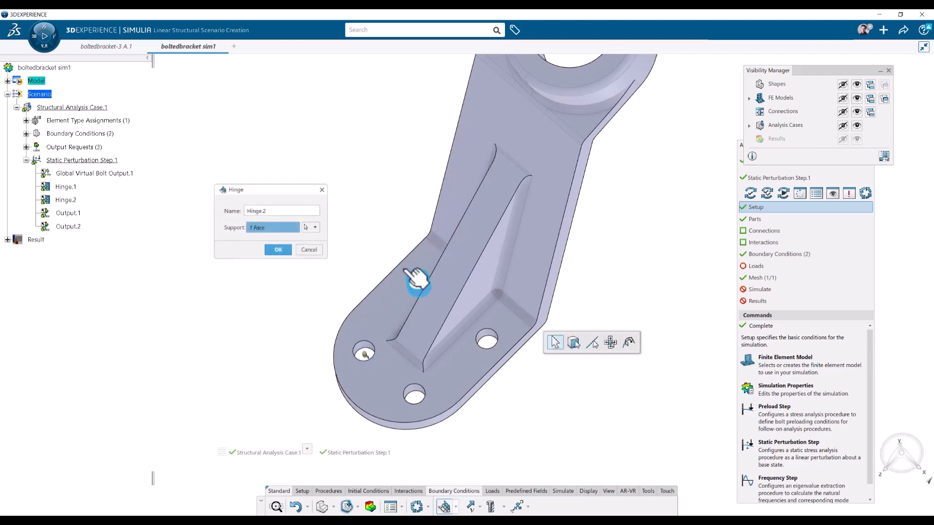
click(273, 251)
click(487, 341)
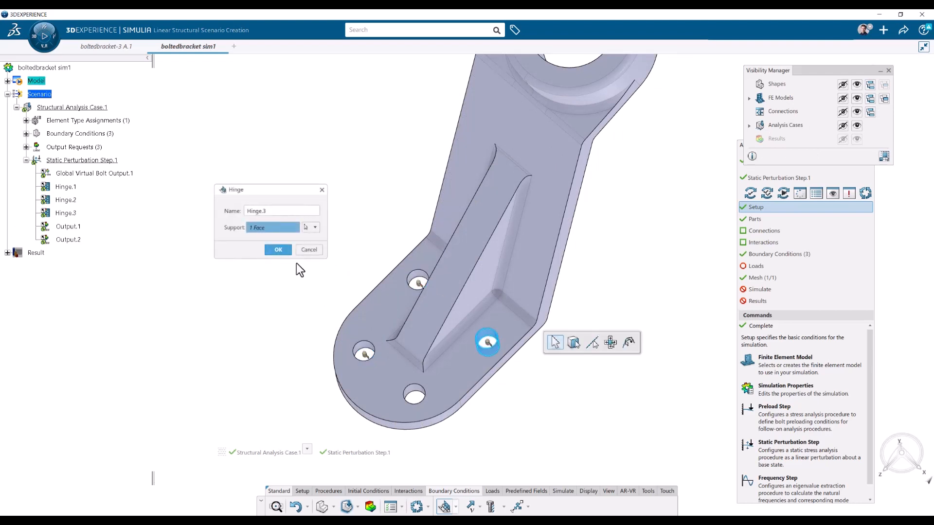
click(418, 388)
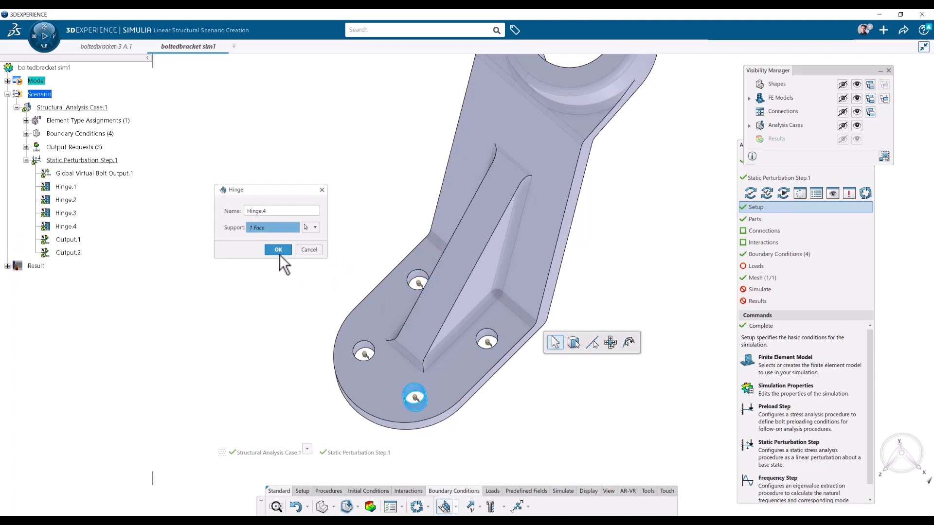
click(278, 250)
click(309, 249)
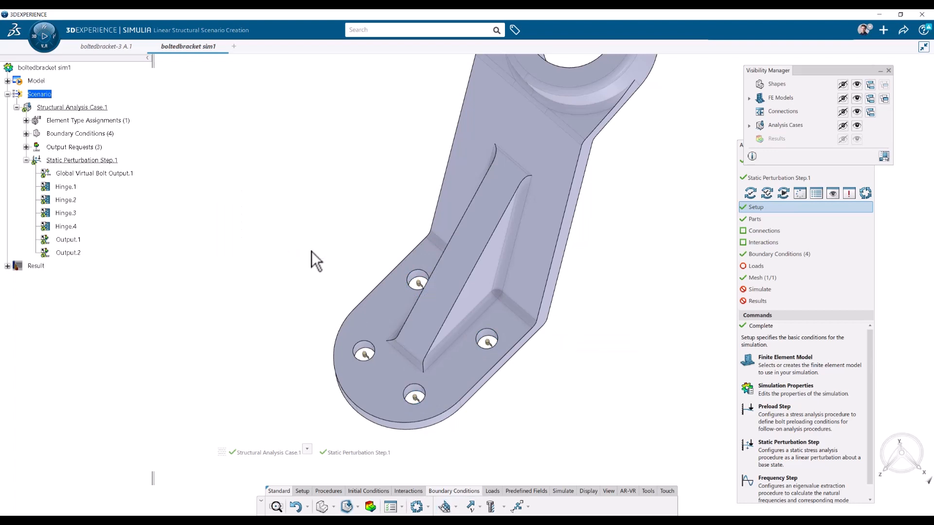
Start a Remote Force load with the inner cylindrical face of the bracket's upper boss as its support.
middle_drag(605, 323, 568, 369)
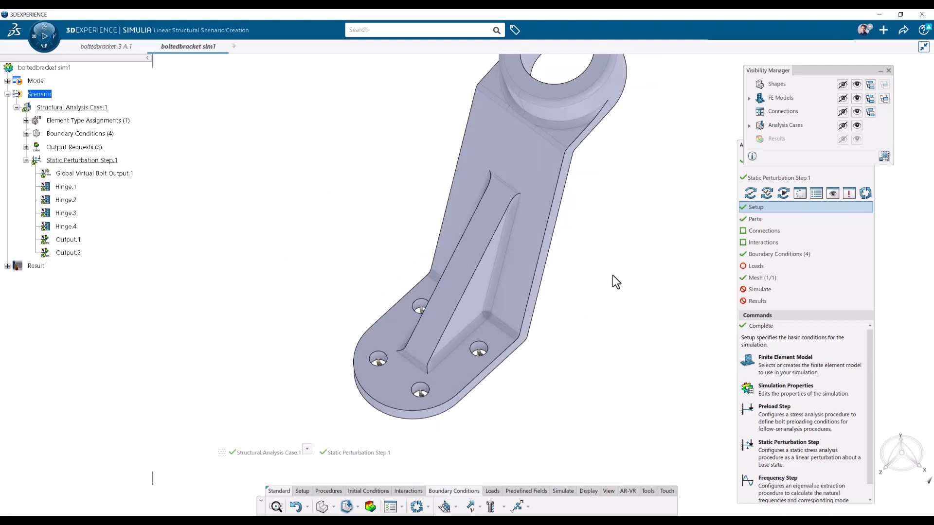
click(492, 491)
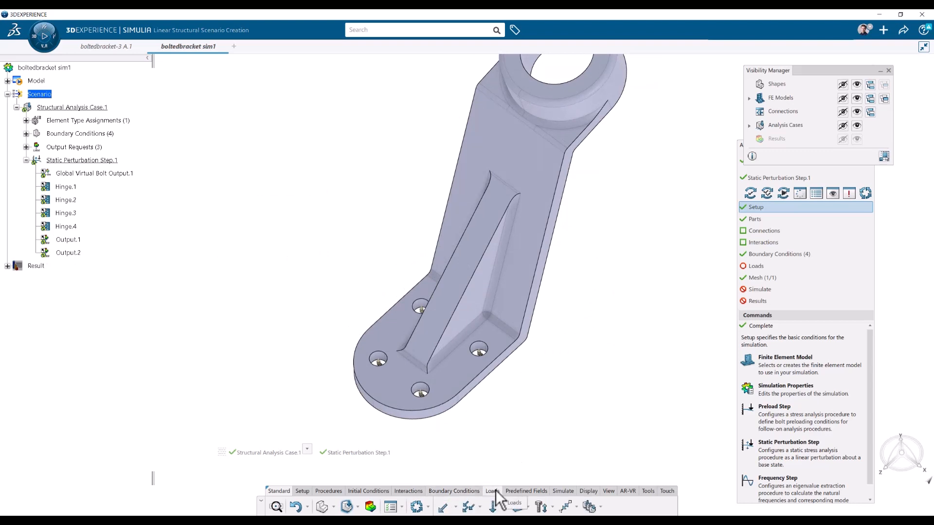
click(455, 507)
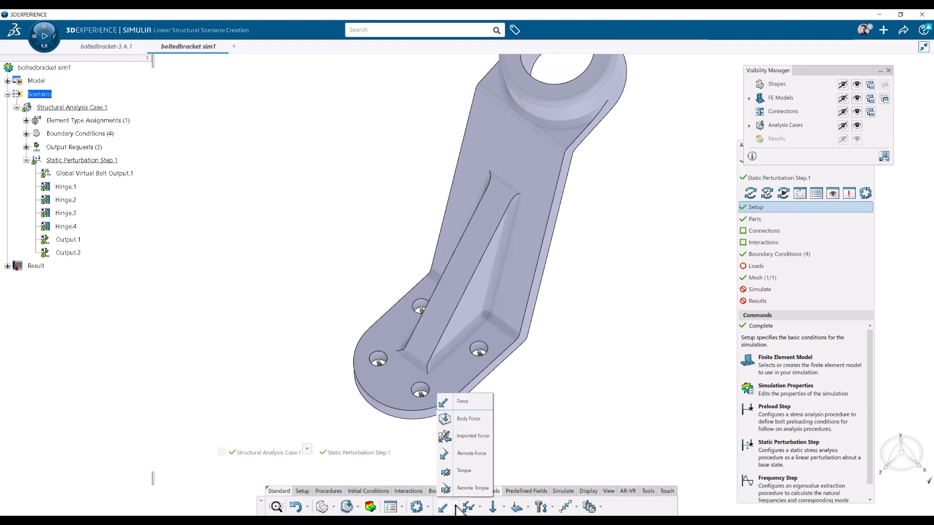
click(473, 452)
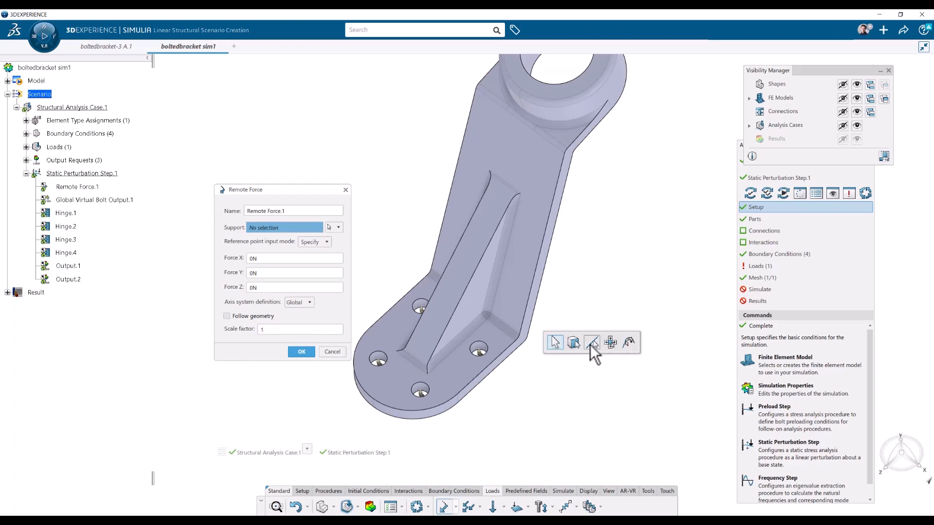
middle_drag(610, 234, 556, 235)
click(540, 116)
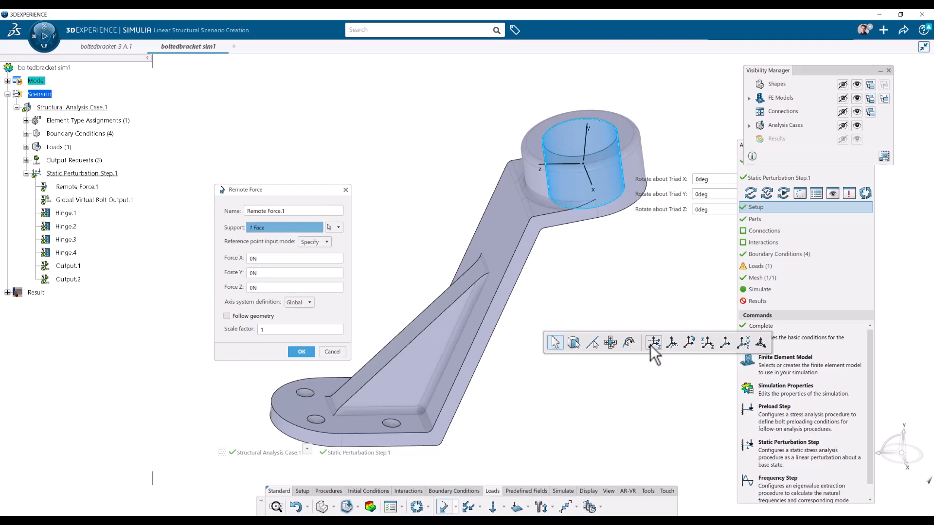
Set the Remote Force's axis system definition to Specify and align the triad's Z axis with the boss bore.
click(310, 304)
click(297, 312)
click(671, 343)
click(653, 342)
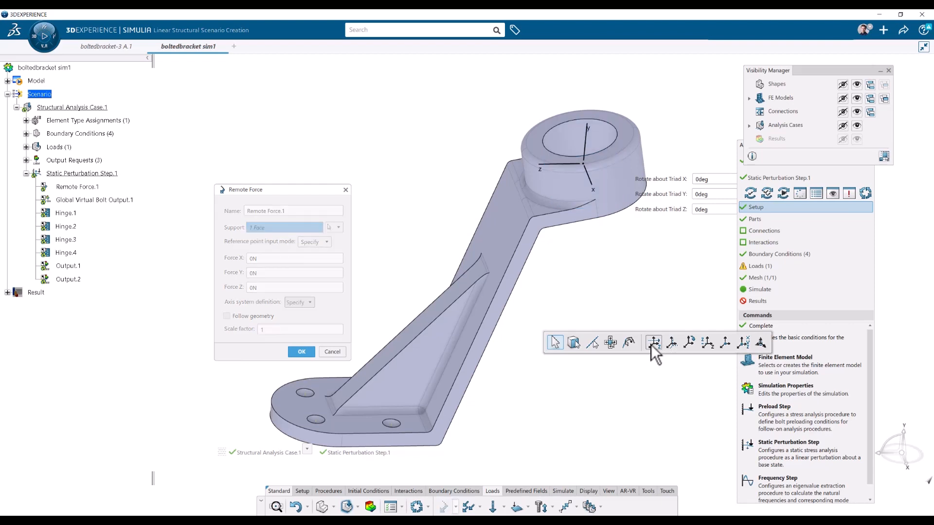
drag(589, 146, 587, 112)
click(590, 147)
Rotate the Remote Force's axis system 45 degrees about Triad Y.
middle_drag(571, 308, 618, 285)
click(657, 185)
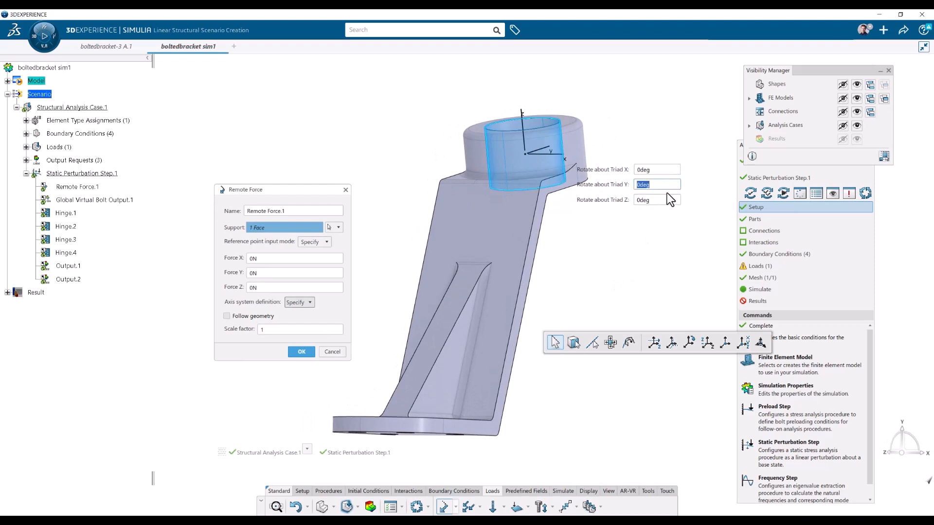
text(45)
key(Return)
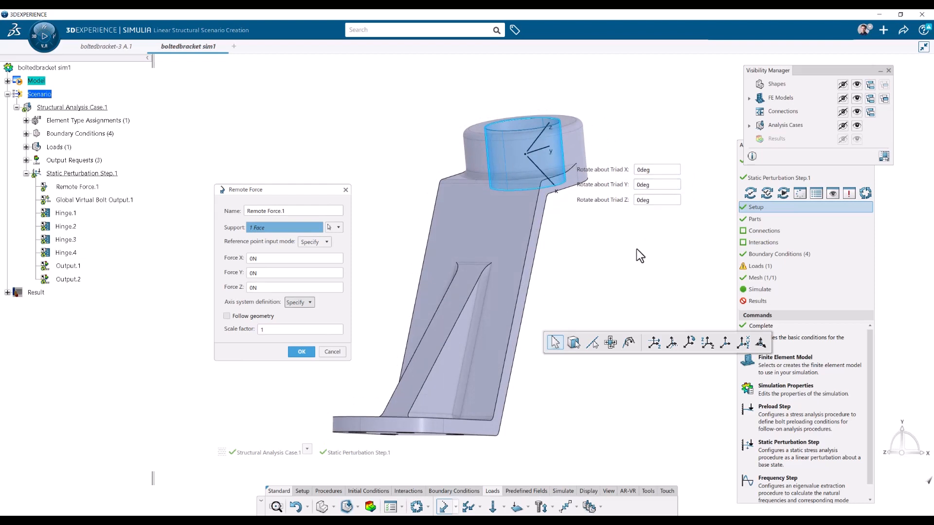
mouse_move(590, 271)
middle_down()
mouse_move(637, 261)
mouse_move(584, 275)
middle_up()
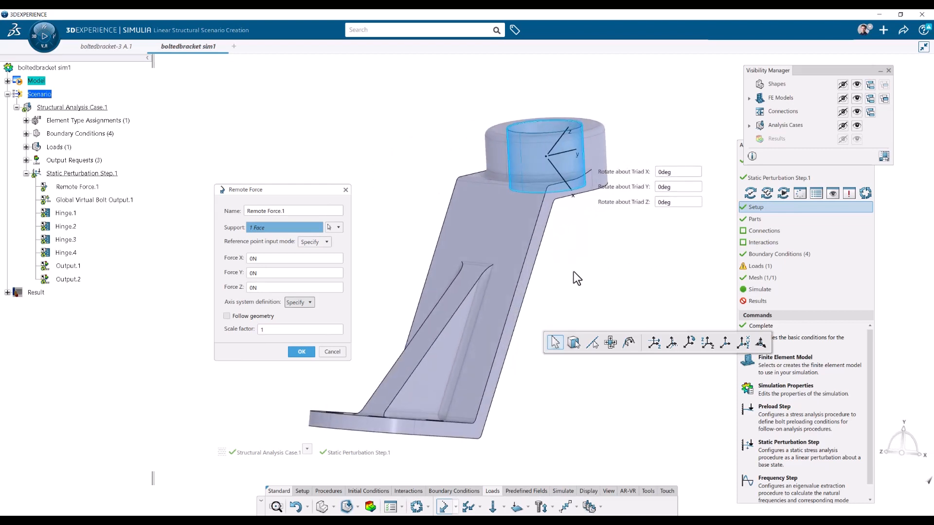
Set the Remote Force's Force Z to 500 N and finish creating the load.
click(288, 287)
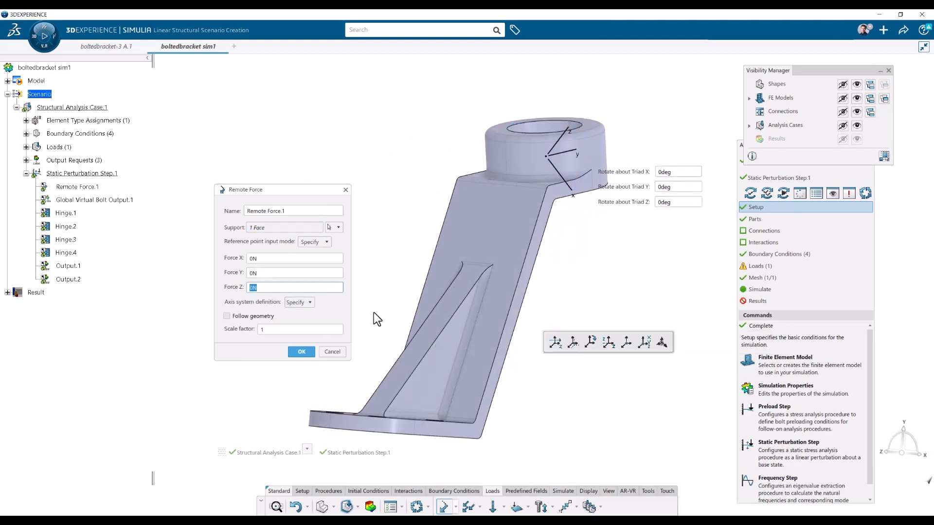
text(500)
key(Return)
middle_drag(588, 280, 610, 294)
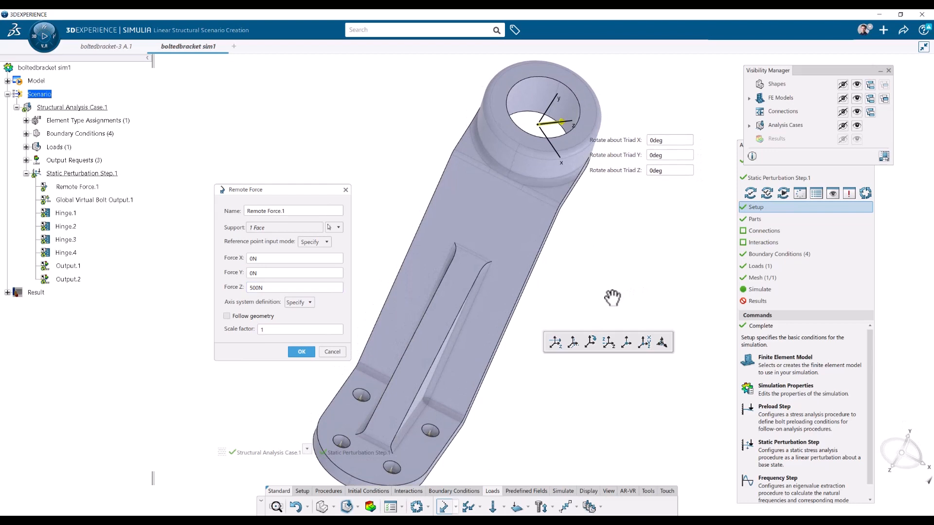
click(301, 351)
Create a whole-model field output request for NFORC nodal forces from the Forces/Reactions/Loads group, keeping the default name and frequency.
middle_drag(535, 402, 502, 408)
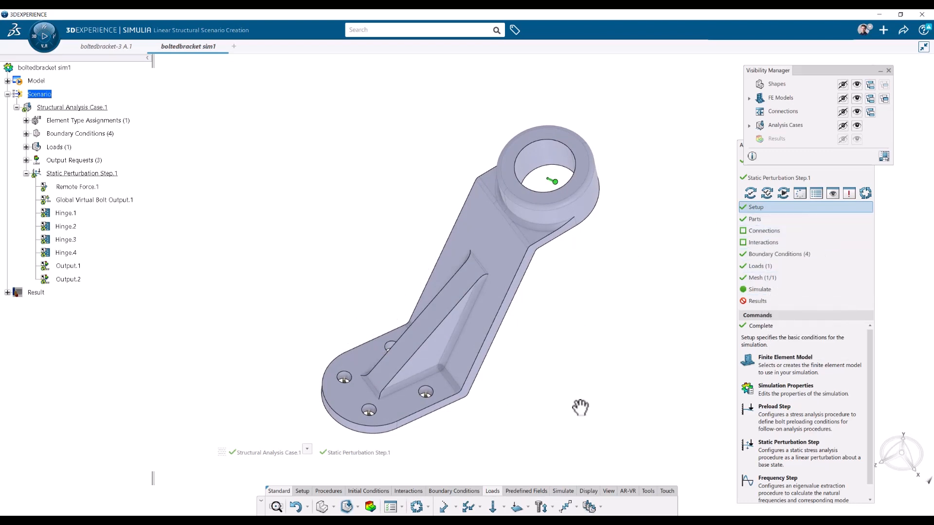
middle_drag(580, 407, 577, 399)
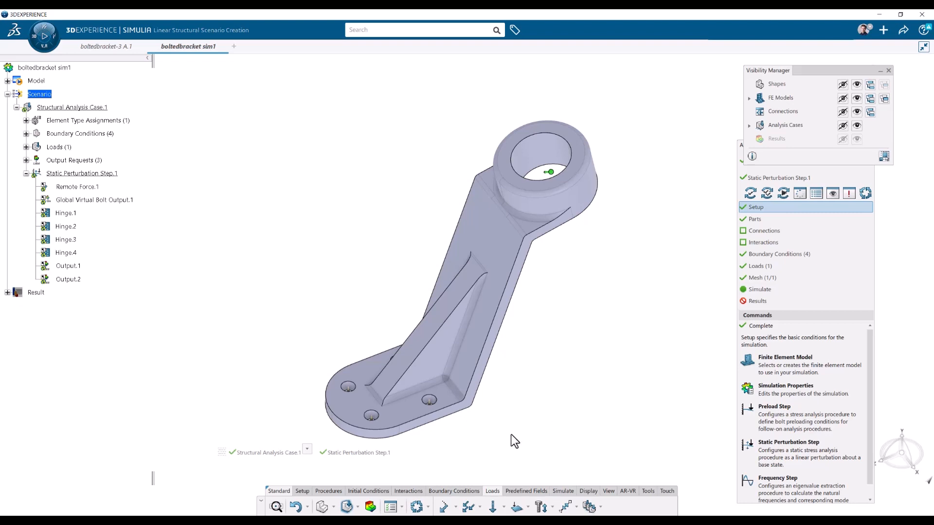
click(563, 491)
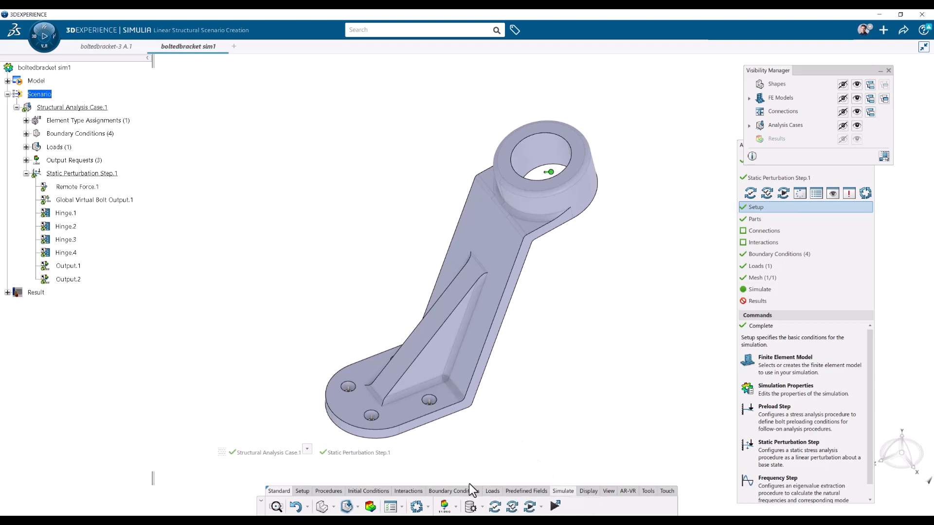
click(444, 507)
click(274, 340)
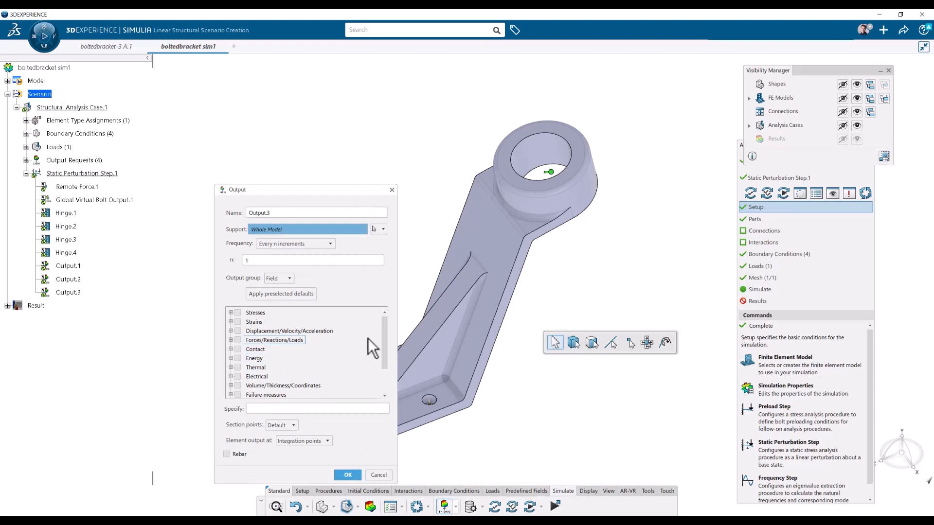
click(231, 340)
scroll(241, 343, down, 1)
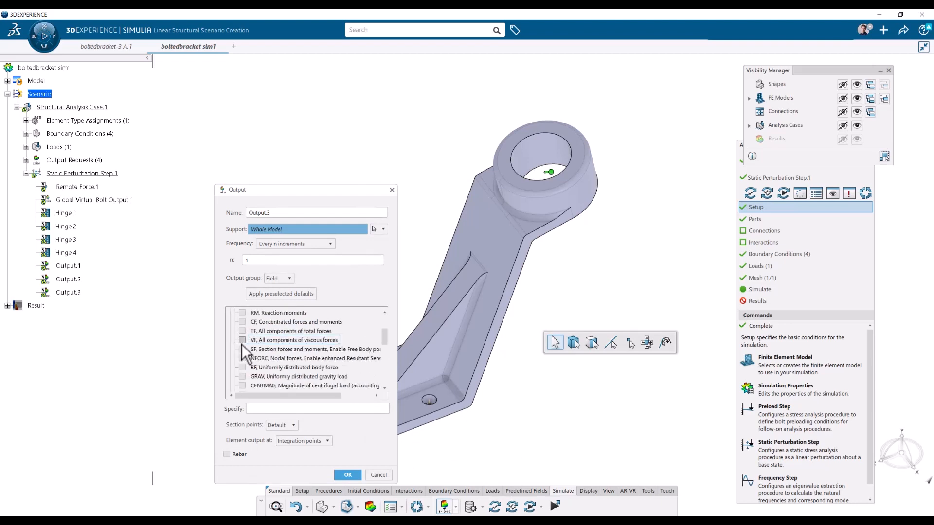
click(242, 358)
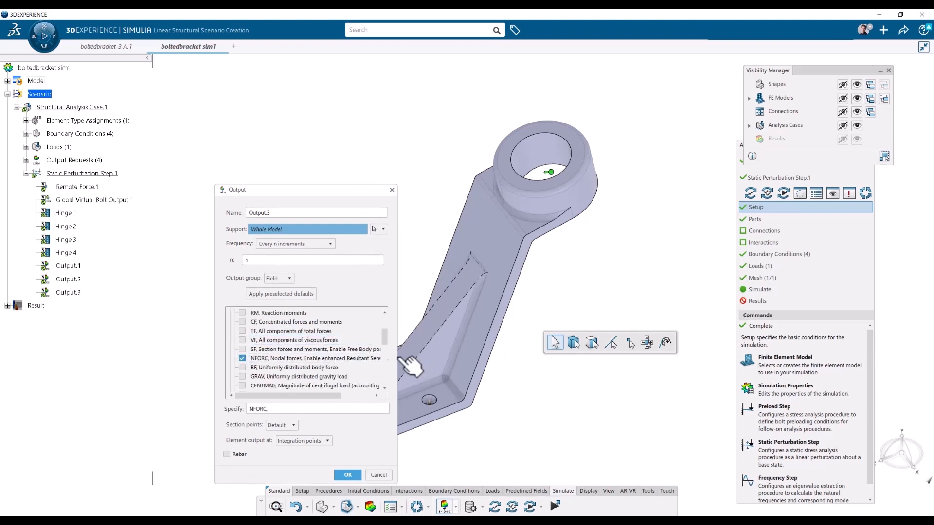
drag(396, 359, 472, 359)
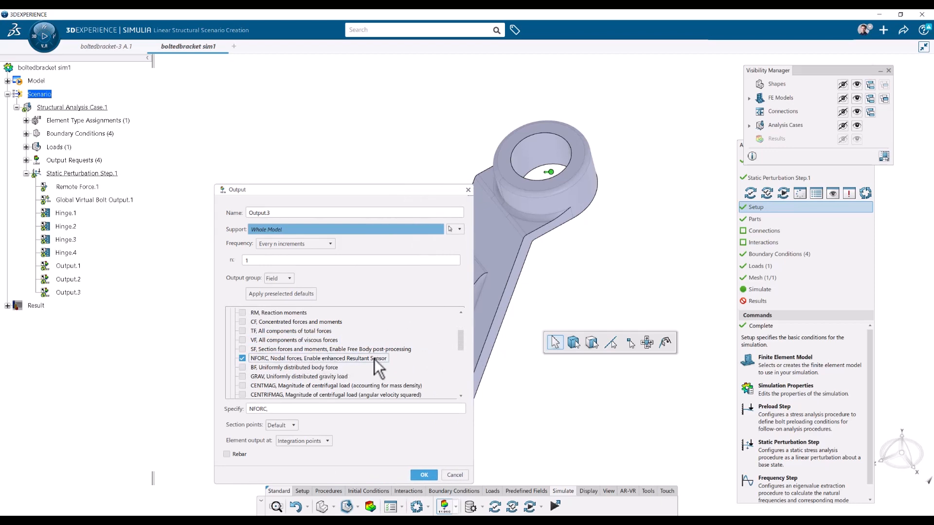
click(424, 476)
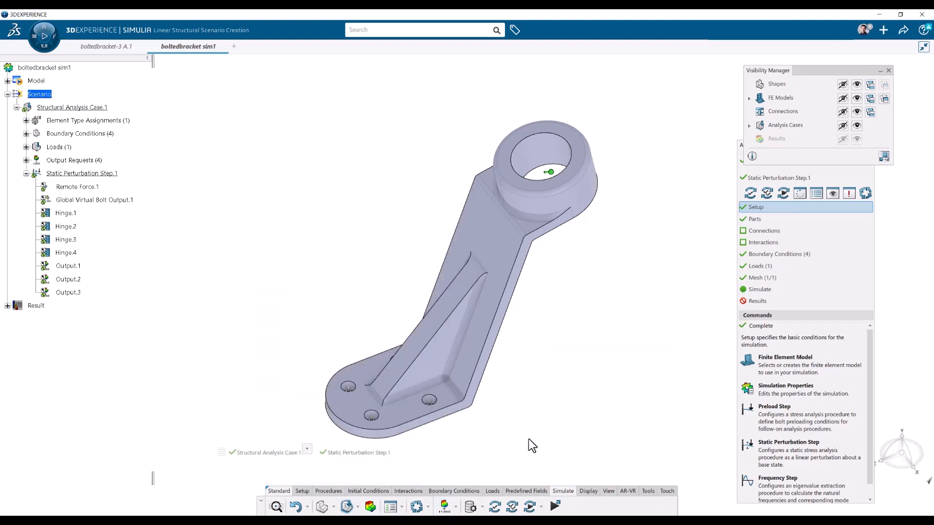
Update the bracket simulation and save it.
mouse_move(526, 430)
middle_down()
mouse_move(537, 423)
mouse_move(538, 437)
middle_up()
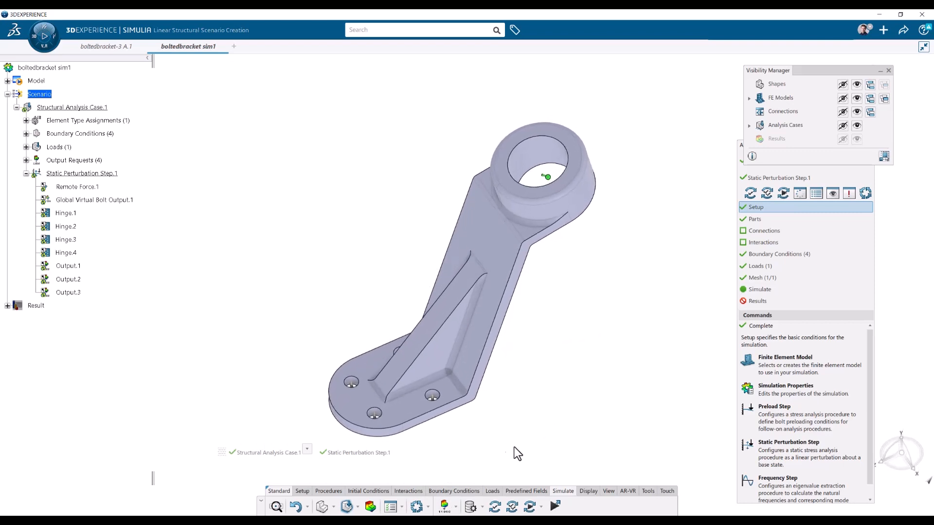
click(417, 506)
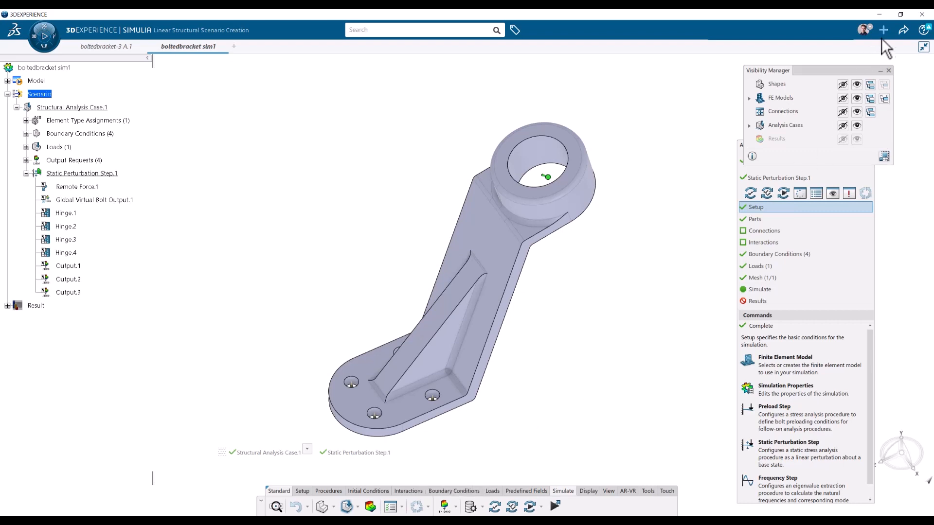
click(903, 30)
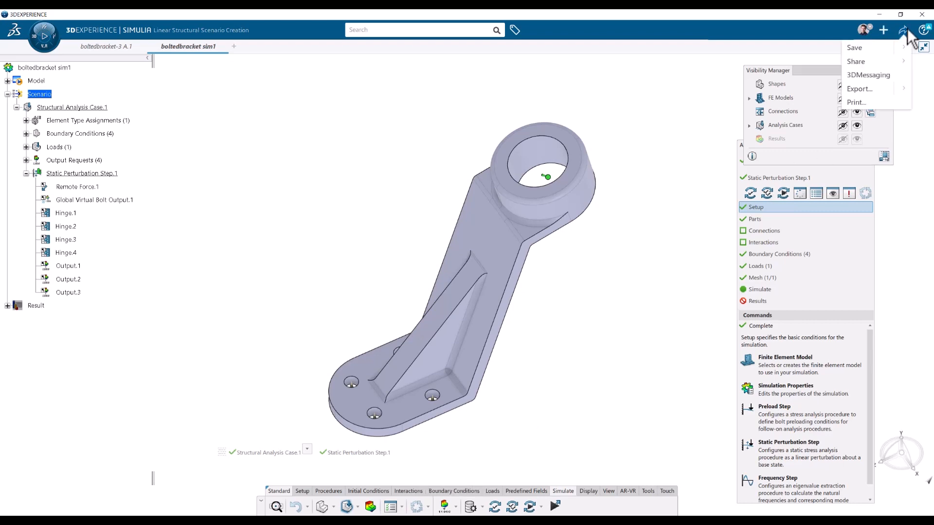
click(873, 48)
mouse_move(564, 412)
middle_down()
mouse_move(570, 398)
mouse_move(561, 410)
middle_up()
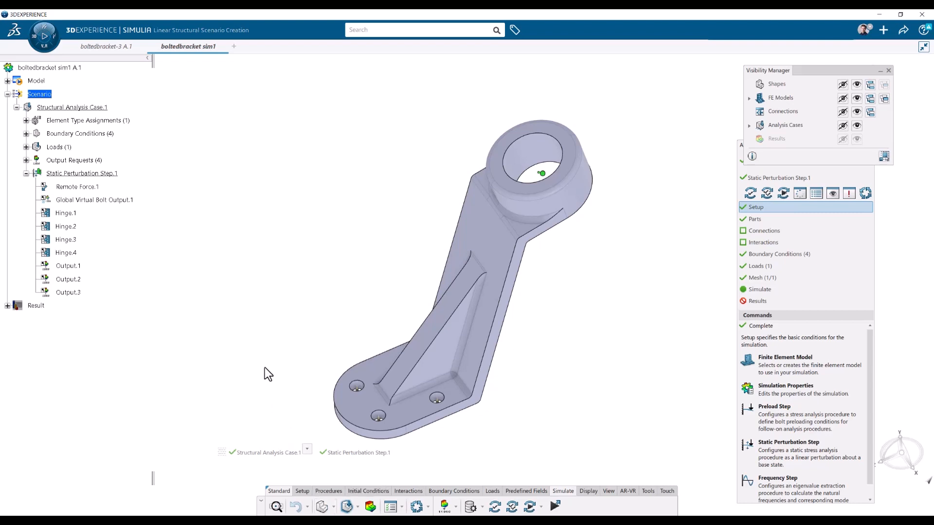
Expand the model structure and view the meshed bracket with its meshing commands in Structural Model Creation before returning to the scenario.
click(7, 81)
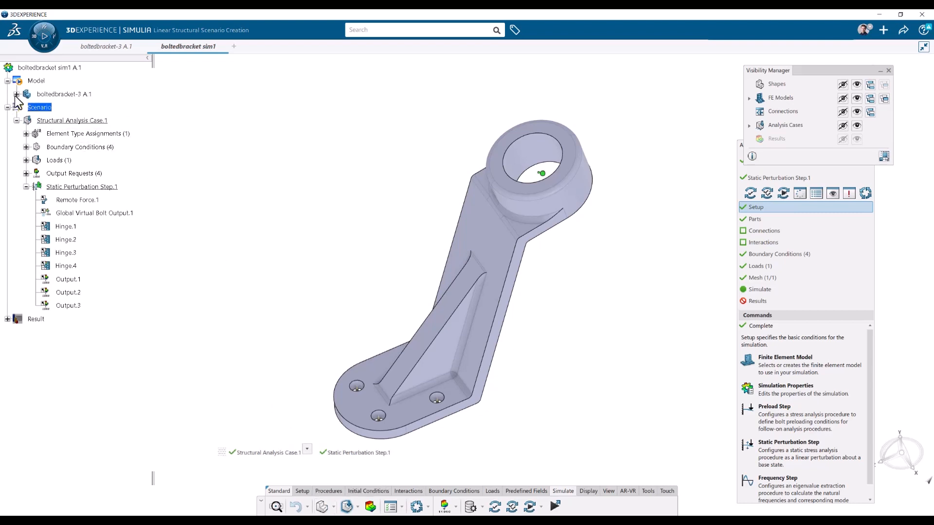
click(16, 94)
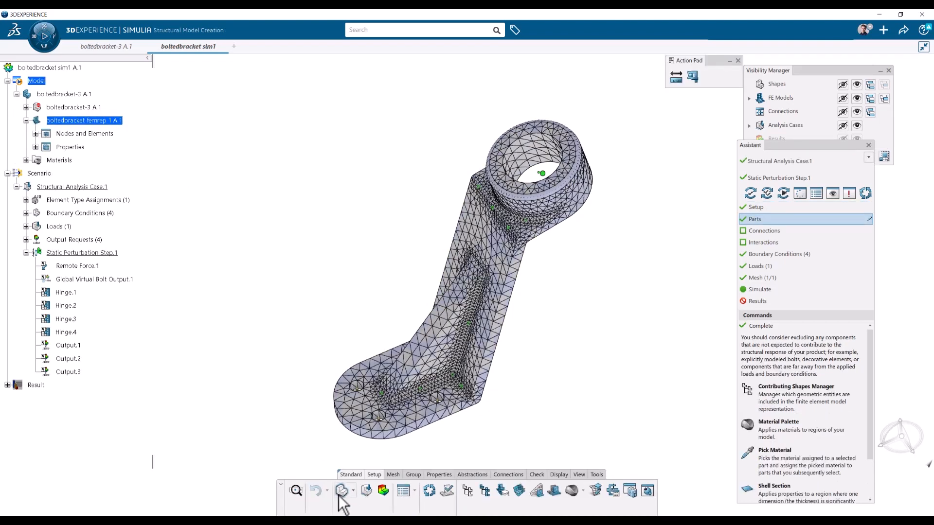
click(339, 490)
click(392, 474)
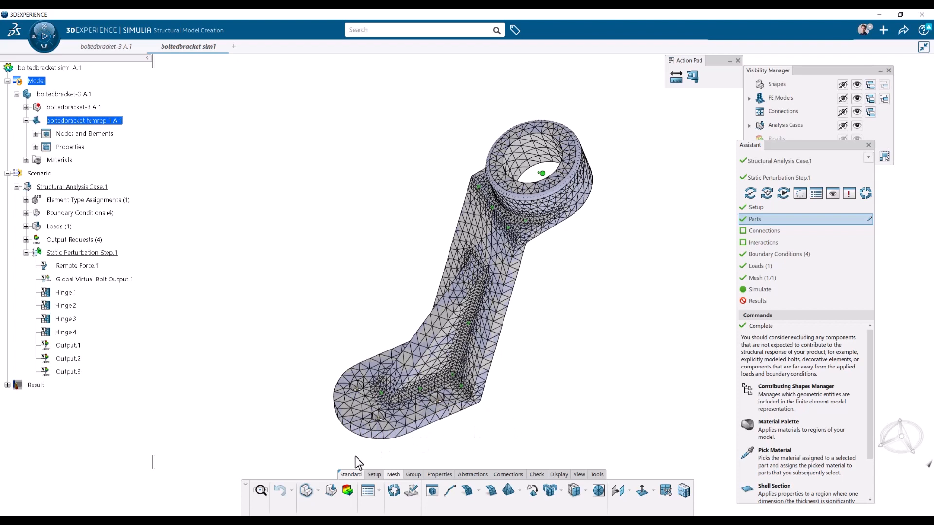
click(331, 490)
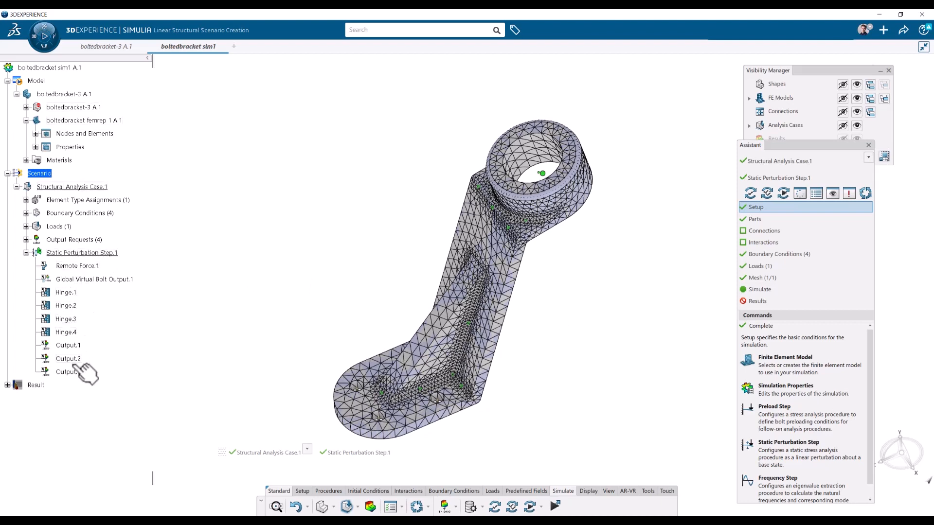
Review the restraints, load and output requests assigned to the static perturbation step in the Feature Manager, and close it.
right_click(218, 197)
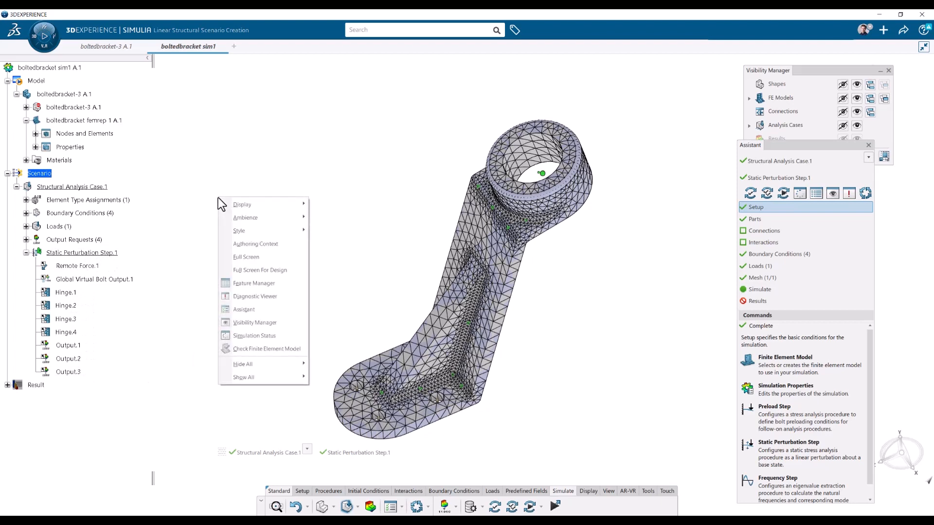
click(288, 284)
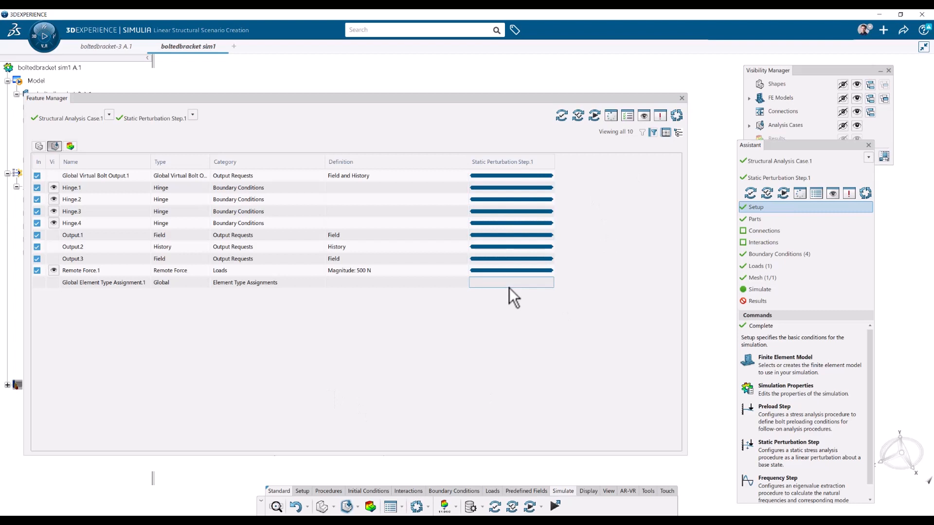
click(681, 98)
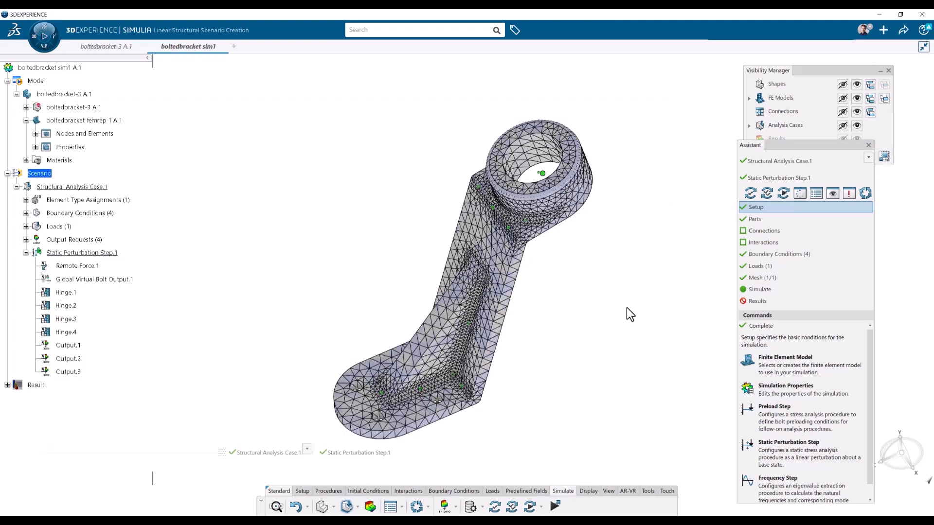
Open the run settings for Structural Analysis Case.1 and try the Cloud location with the 8 cores - 28 GB and 4 cores - 14 GB configurations.
click(525, 509)
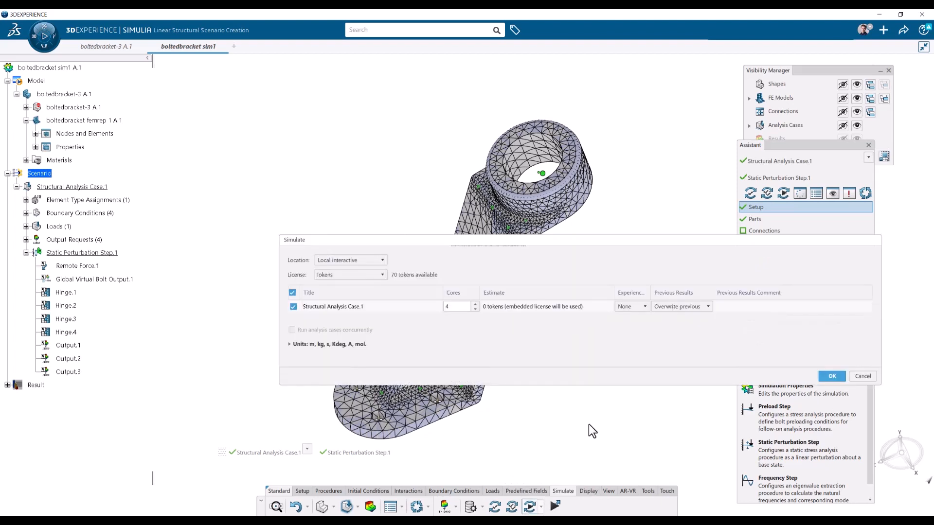
click(375, 264)
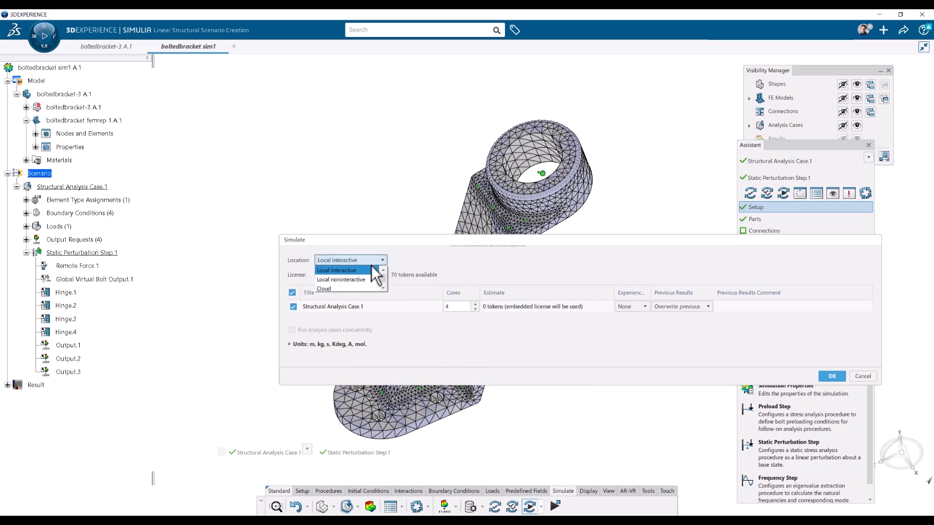
click(331, 288)
click(465, 318)
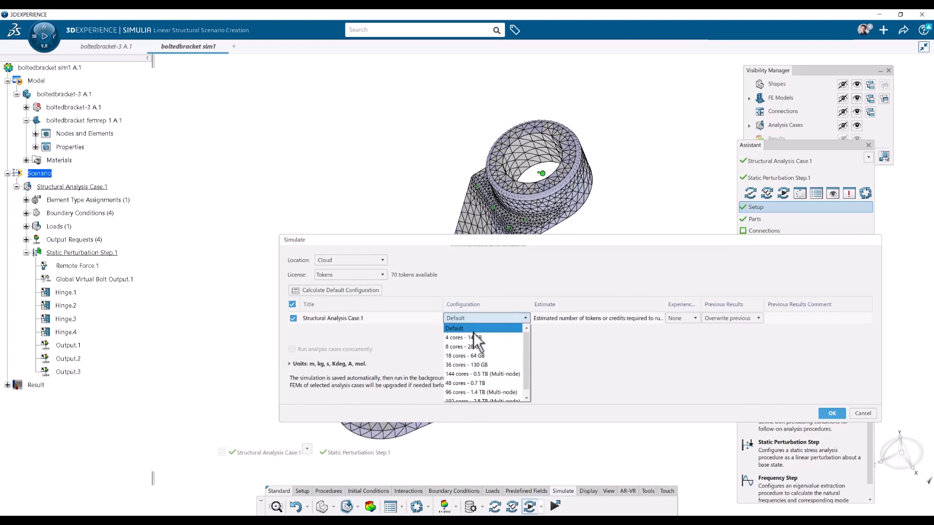
click(480, 345)
click(471, 319)
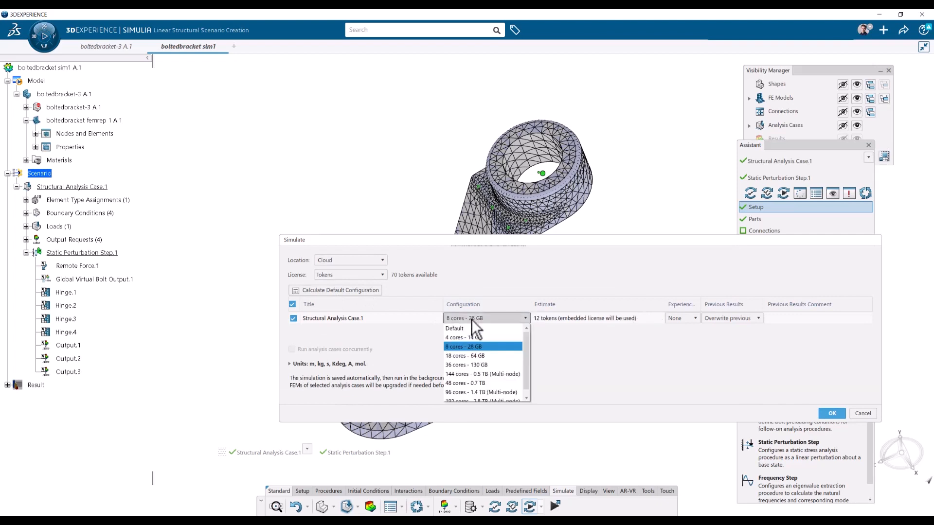
click(473, 338)
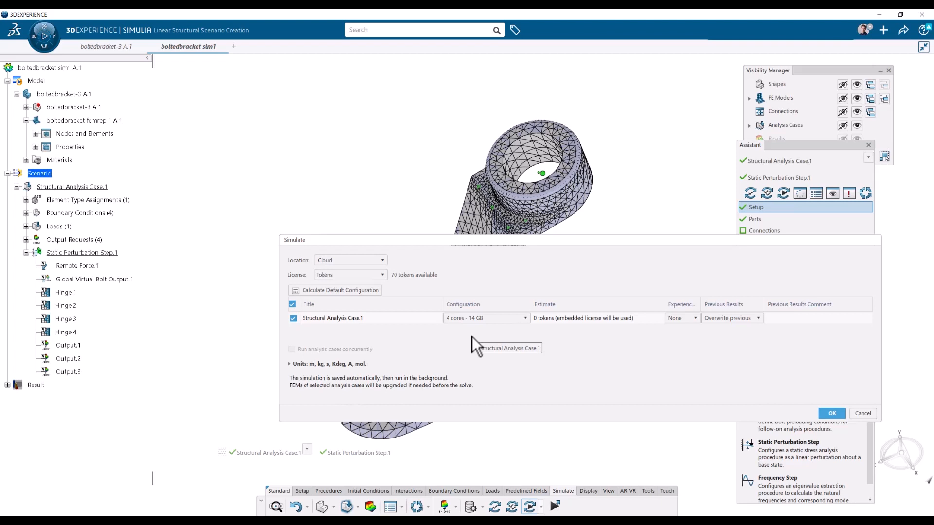
Return the run location to Local interactive and set Structural Analysis Case.1 to solve on 2 cores.
click(340, 261)
click(354, 270)
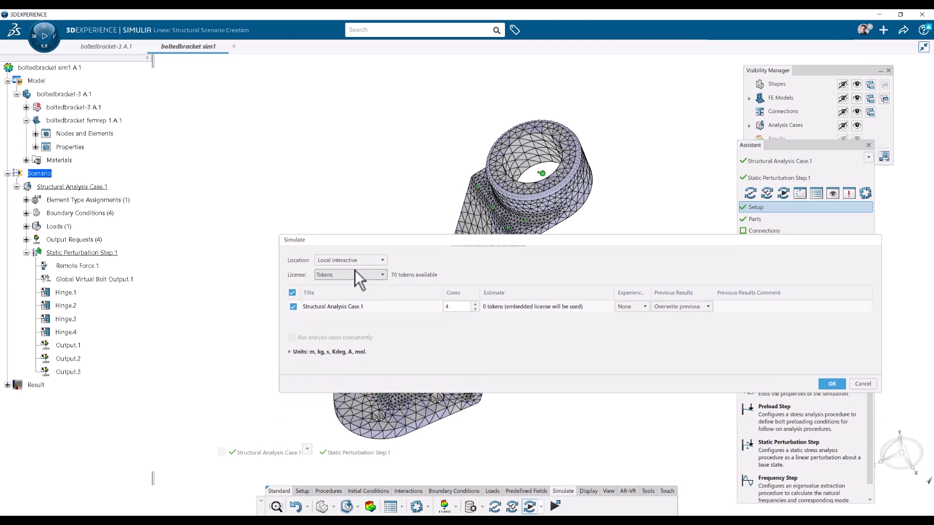
click(475, 309)
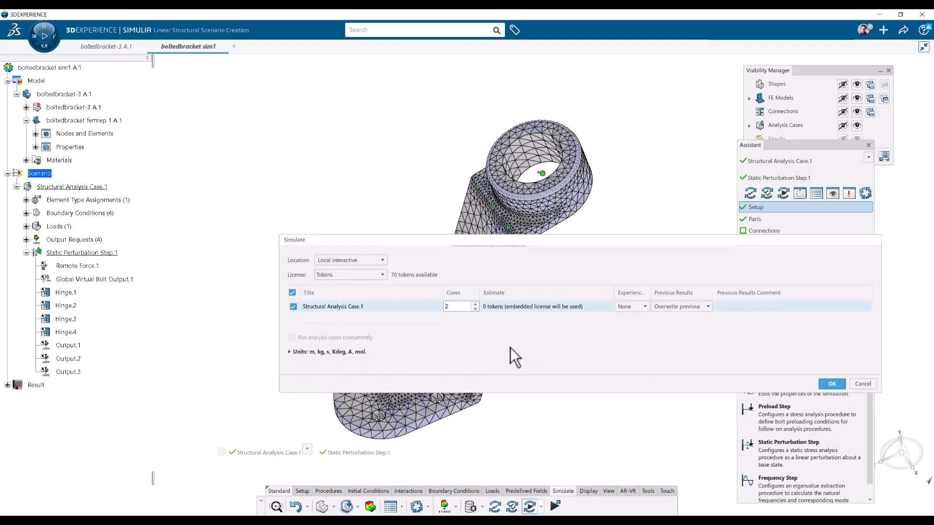